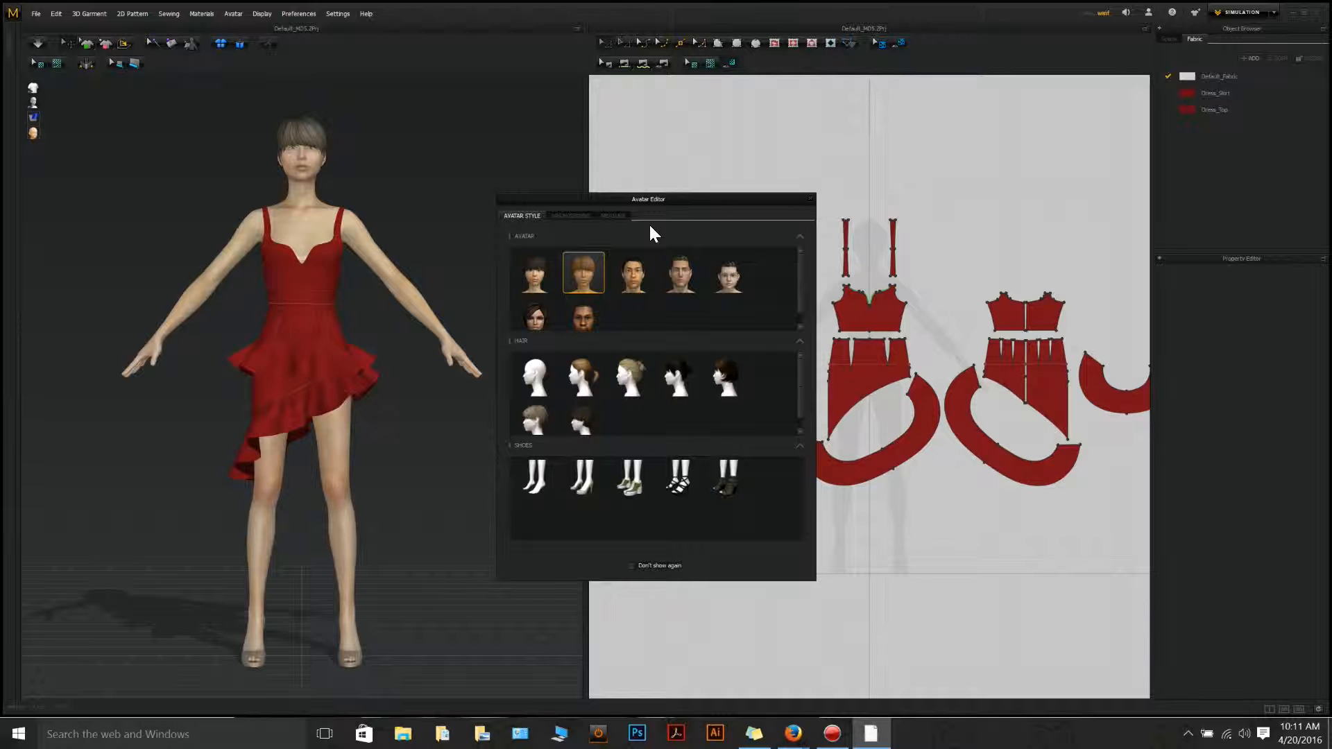
Examine the avatar's waist and hip circumference measurements in the Avatar Editor and close the editor
left_click(613, 215)
left_click(533, 271)
left_click(567, 276)
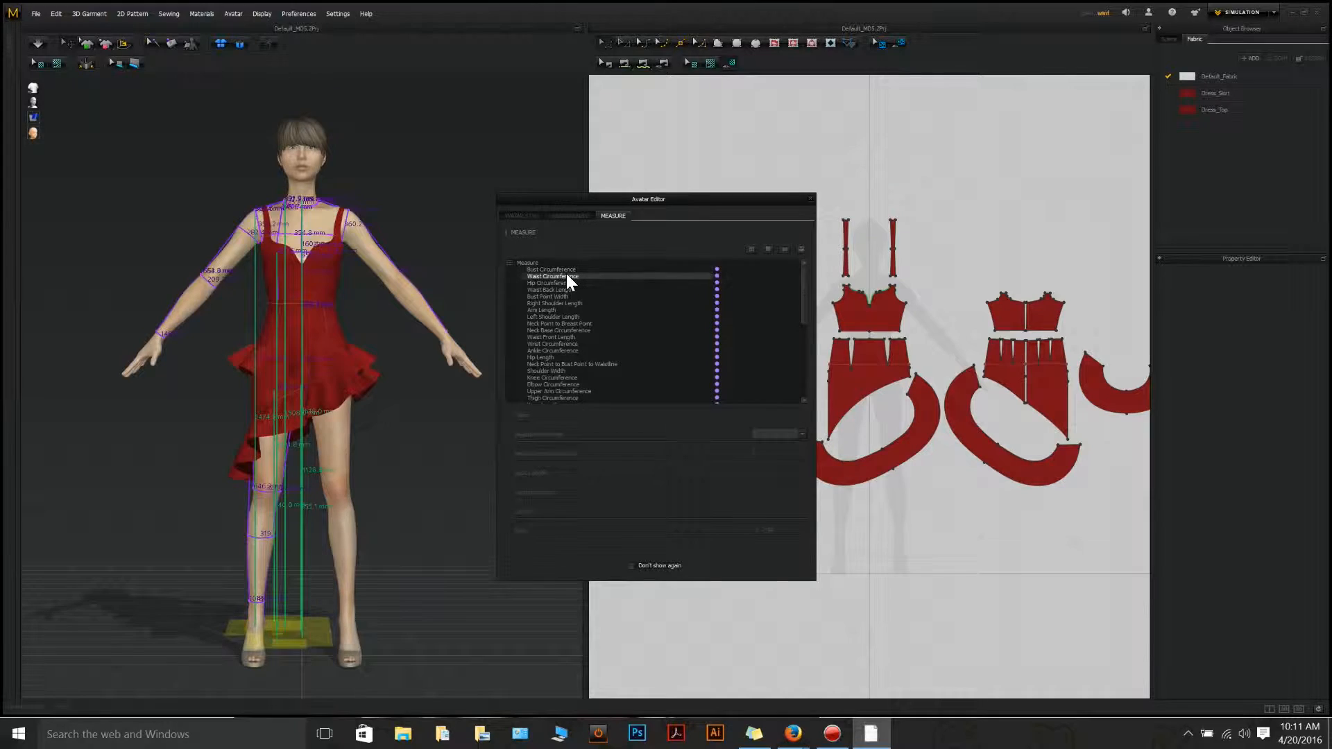
left_click(558, 283)
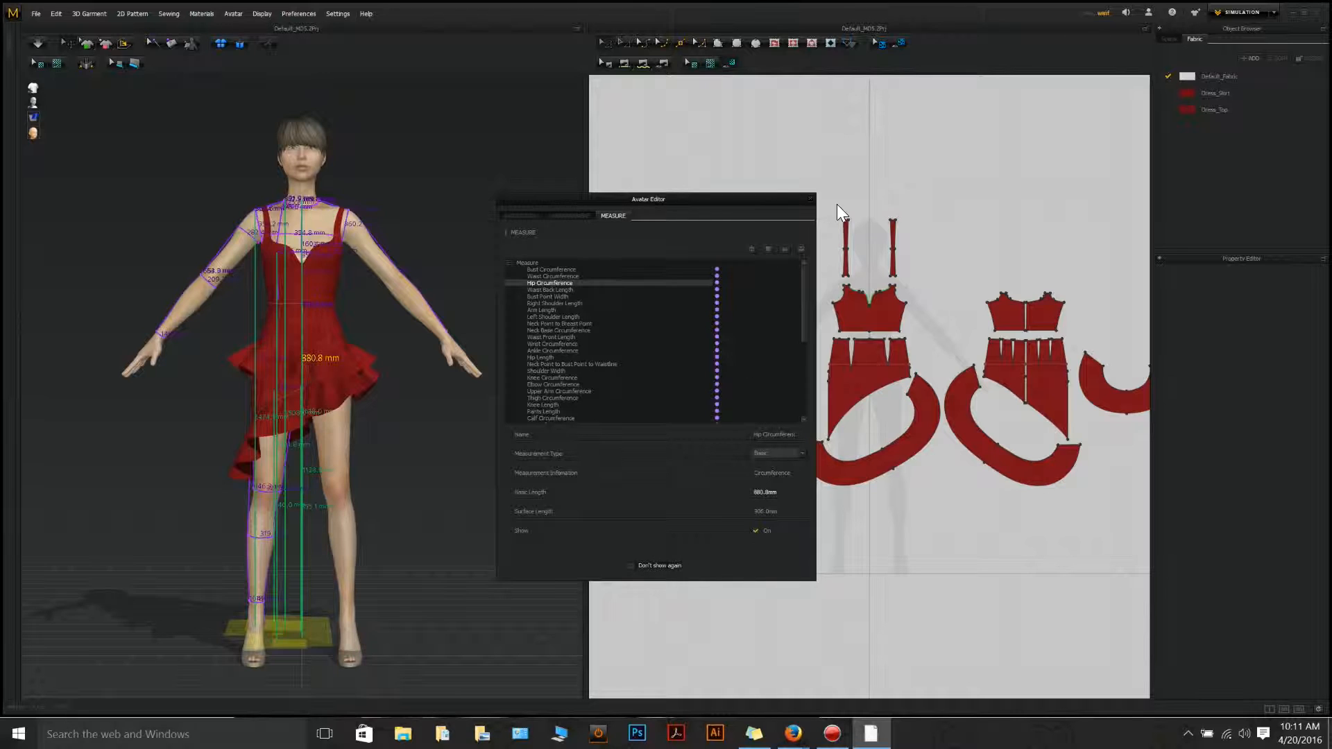
left_click(811, 200)
Delete all the red dress's pattern pieces from the 2D pattern window
left_click(237, 15)
left_click(748, 167)
left_click_drag(705, 190, 1171, 585)
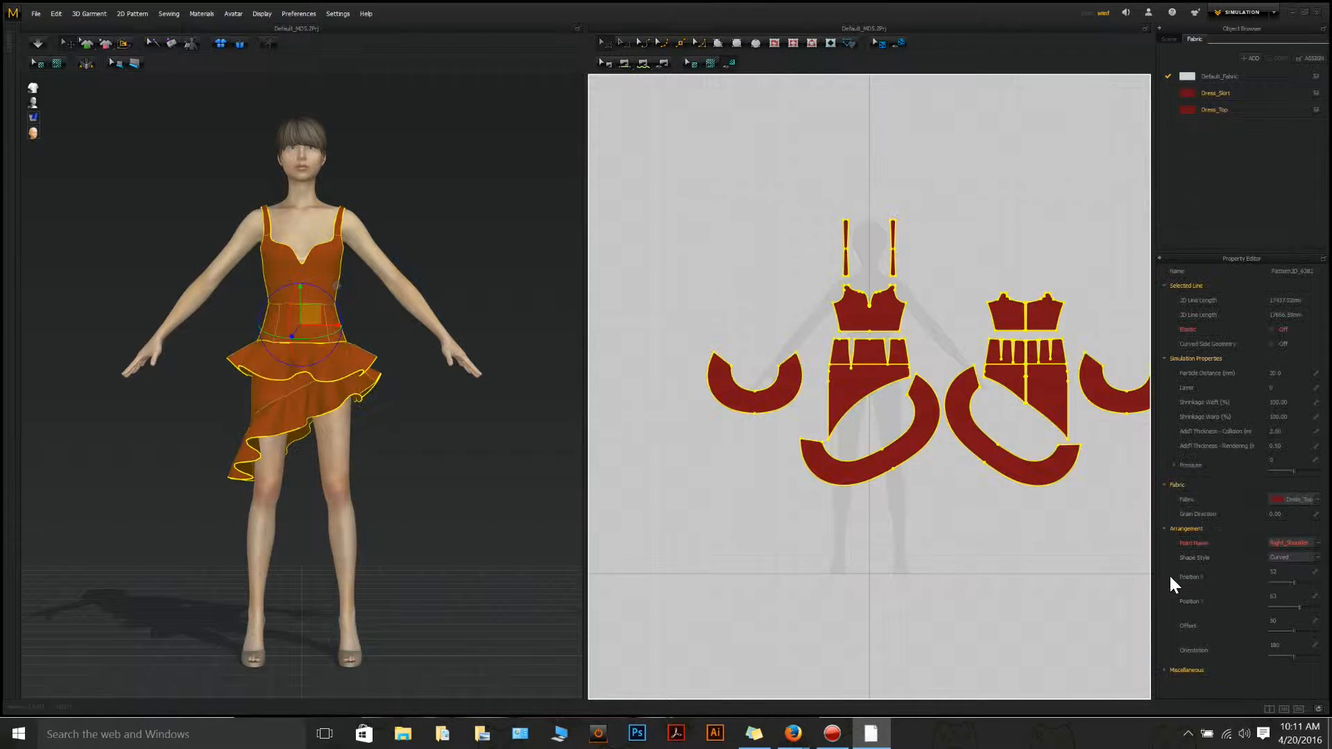
key("Delete")
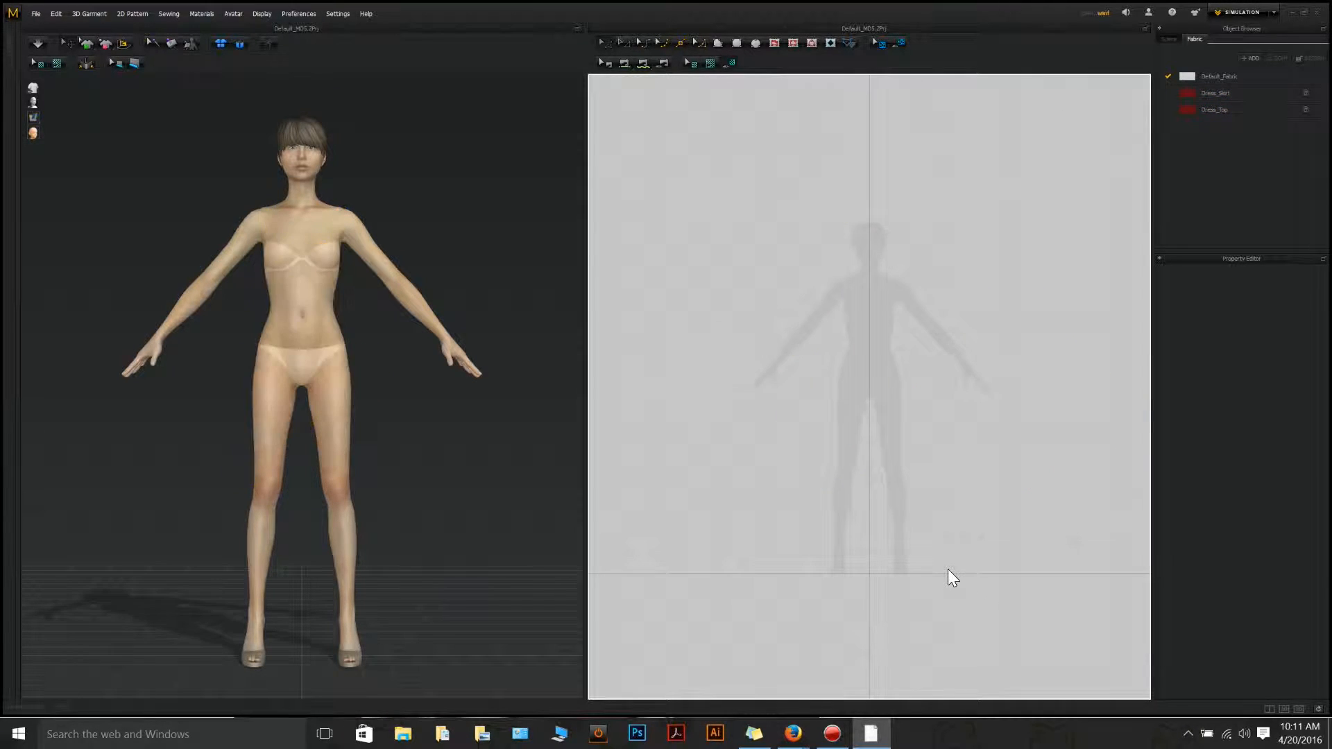
Measure the avatar's length from the waist down to the knee and to the crotch with Edit Measurement
left_click(231, 14)
mouse_move(272, 72)
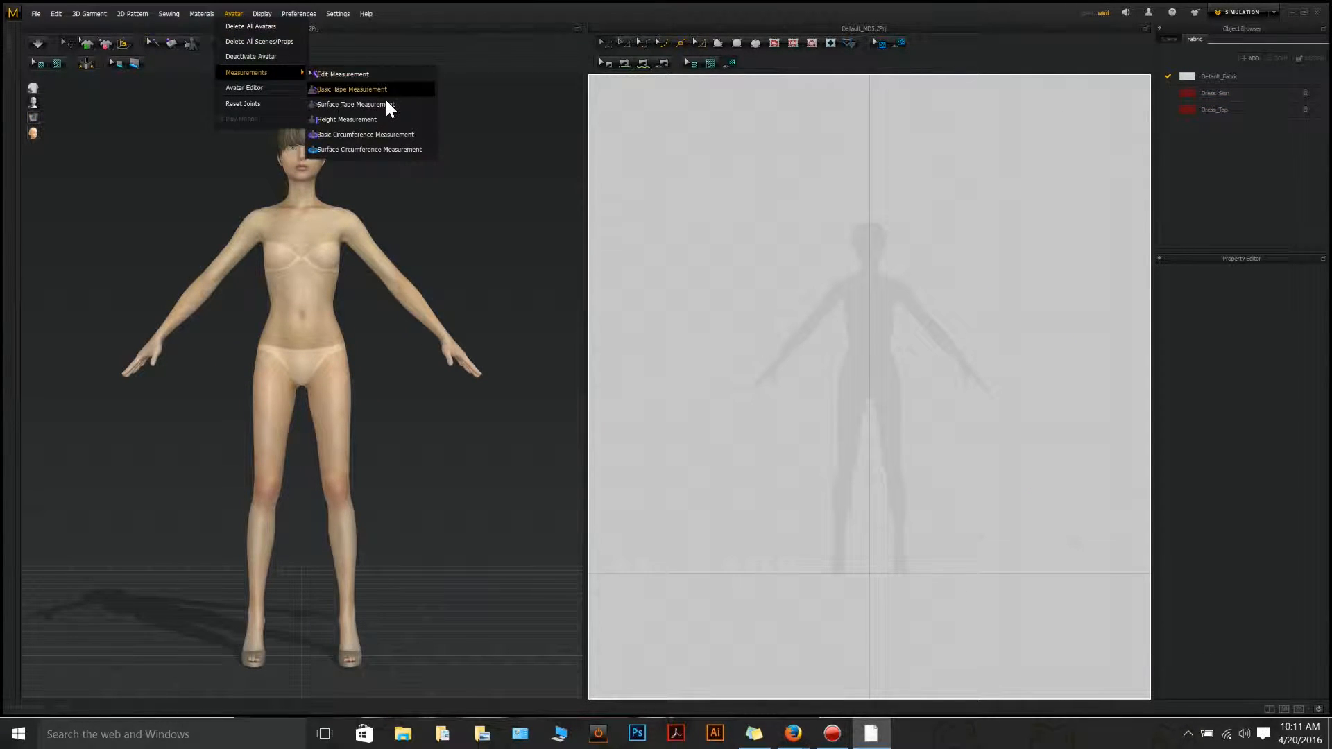
left_click(347, 77)
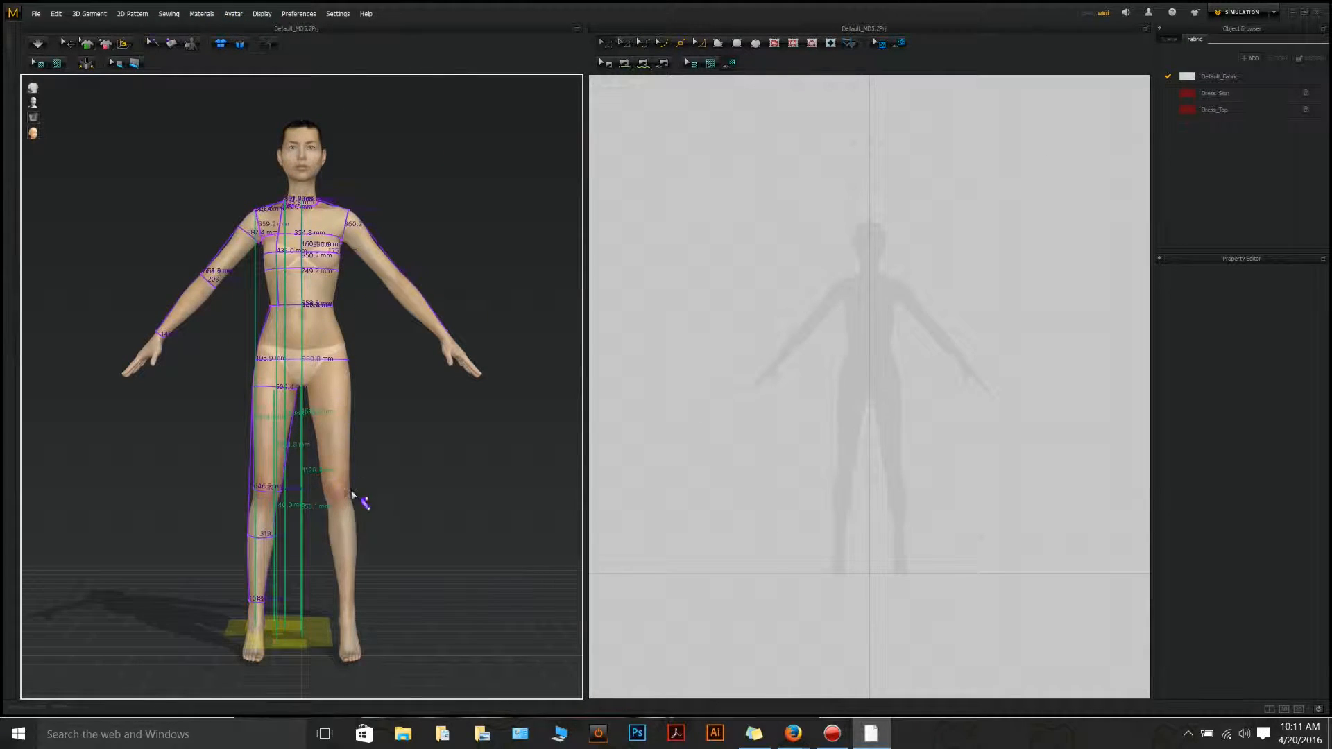
scroll(414, 553, "up", 2)
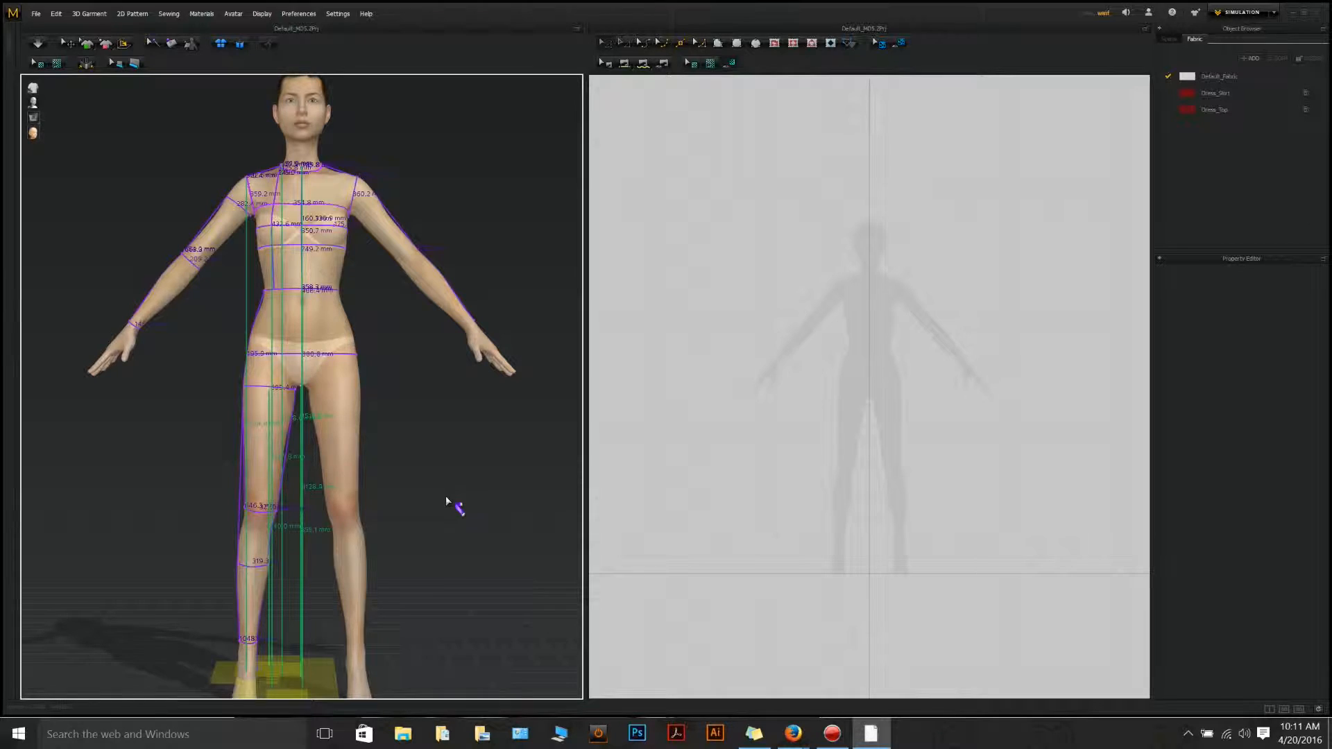
left_click(326, 687)
left_click_drag(326, 687, 328, 502)
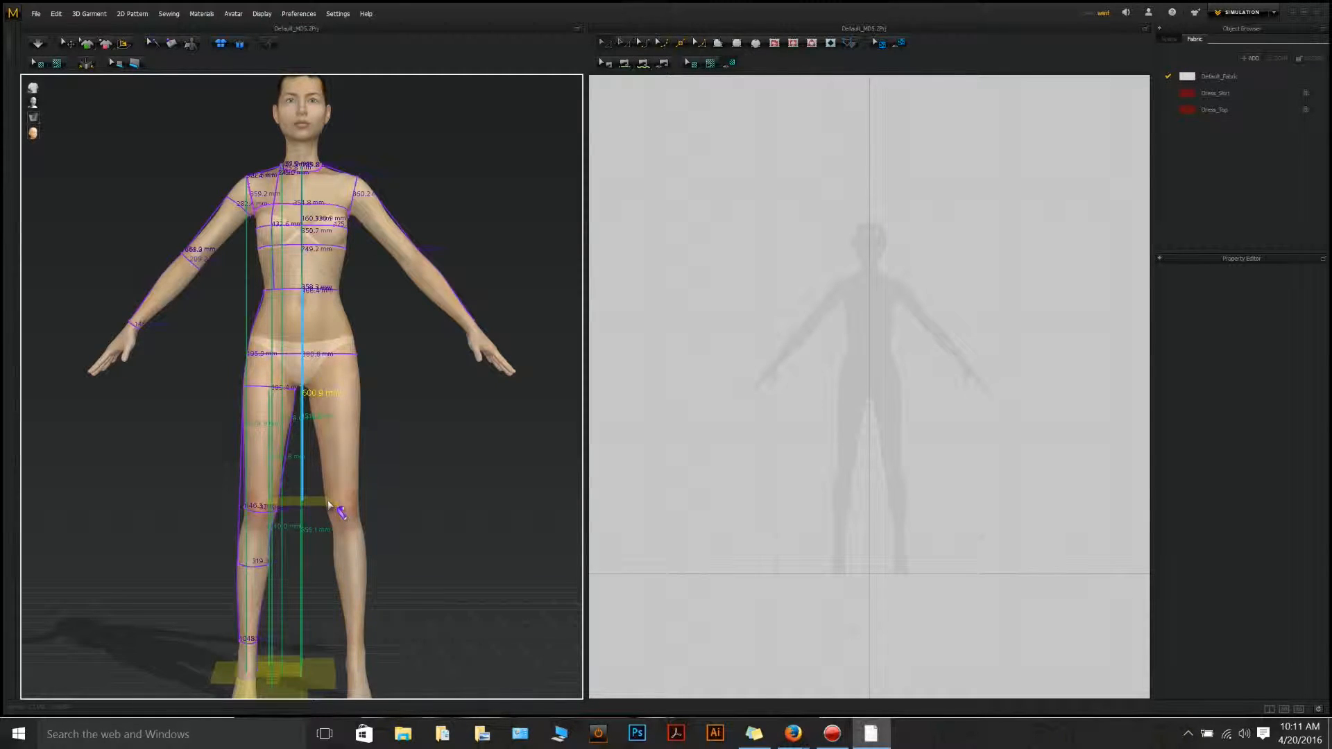
left_click_drag(329, 503, 311, 389)
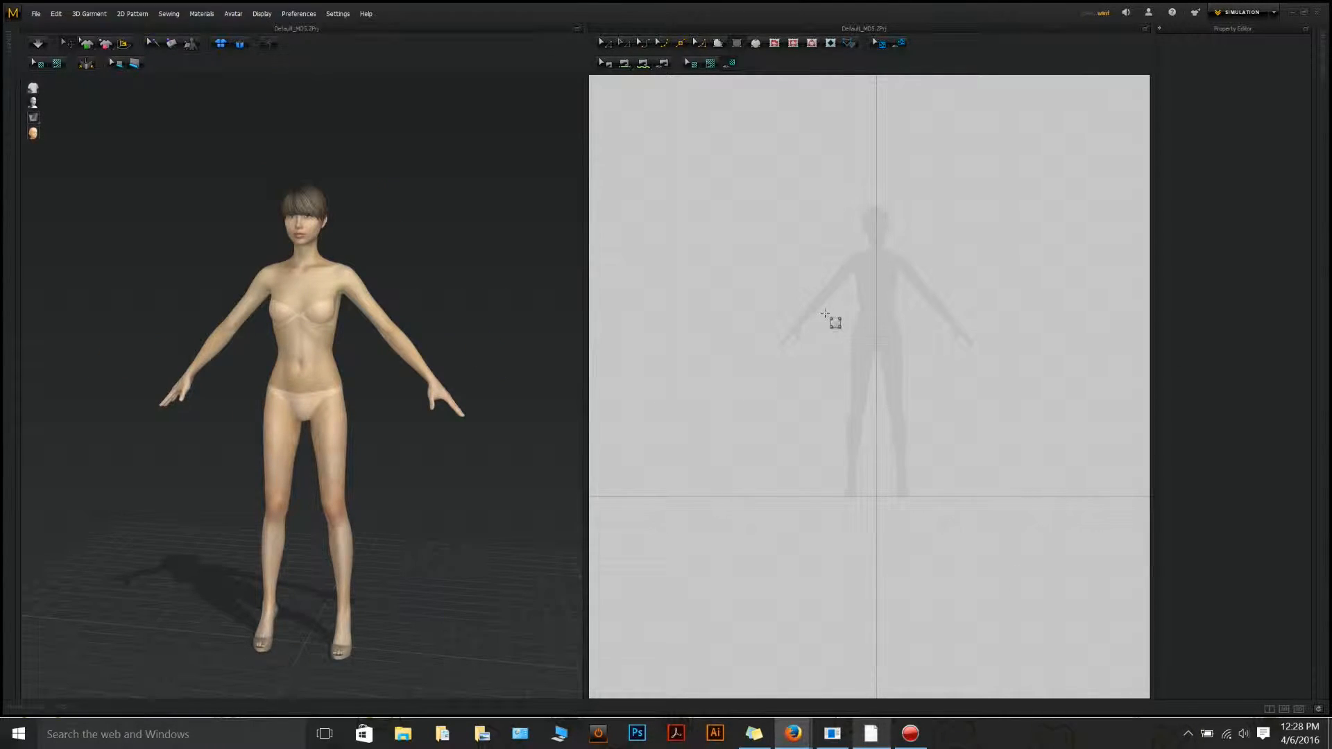
Create a rectangular pattern piece 158.78 mm wide and 600 mm high
right_click(825, 313)
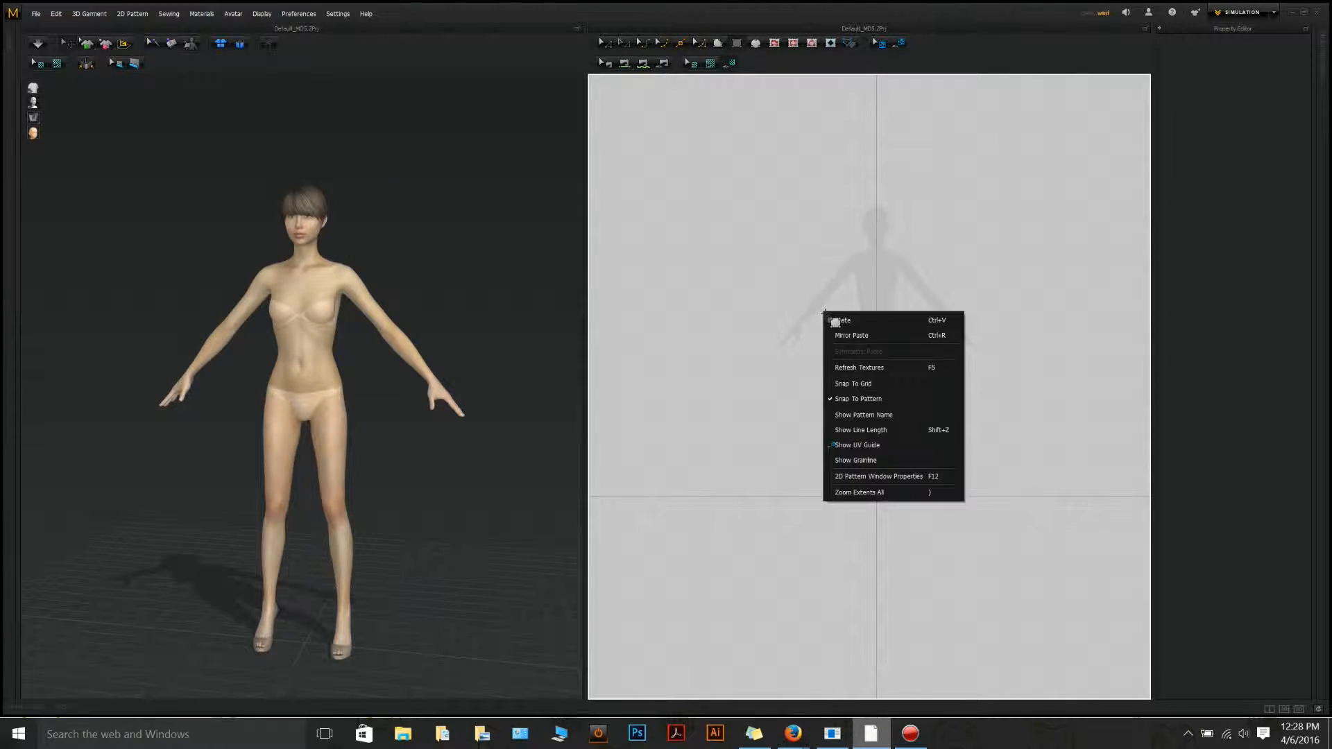
left_click(813, 279)
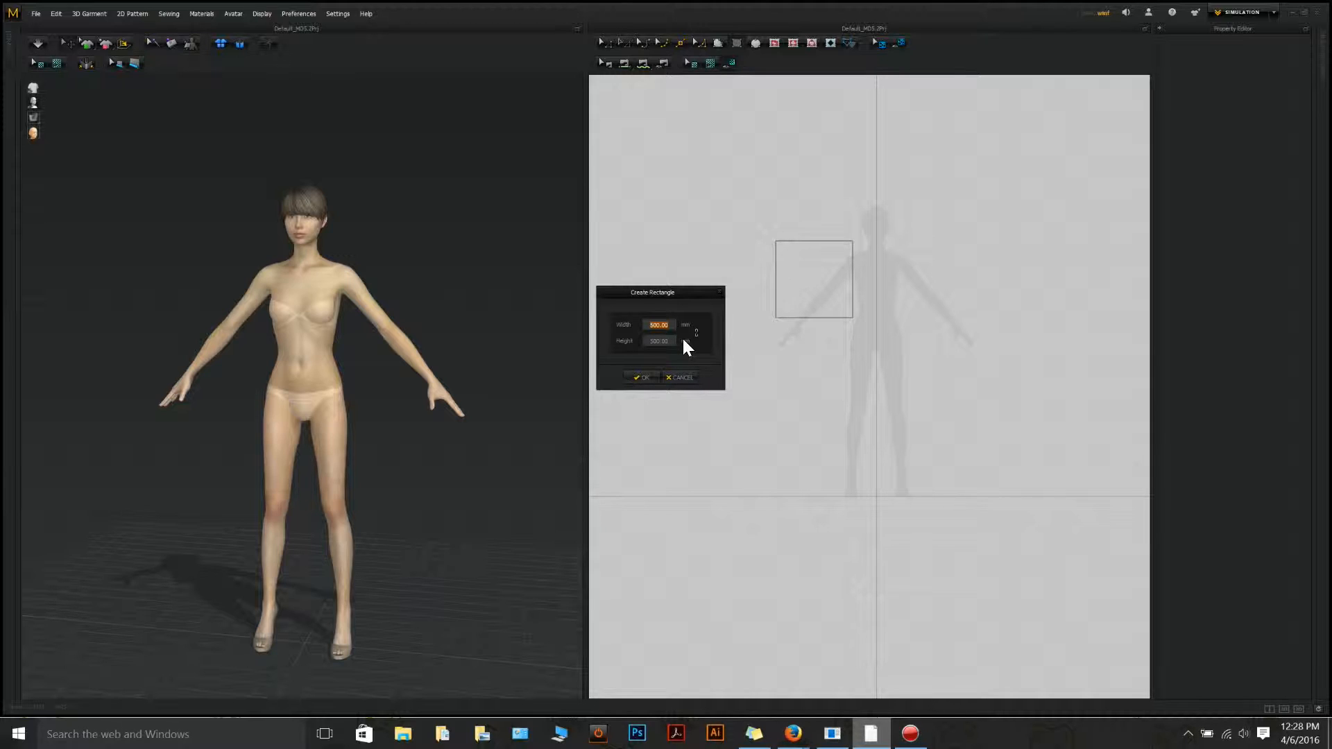
type("150")
double_click(666, 342)
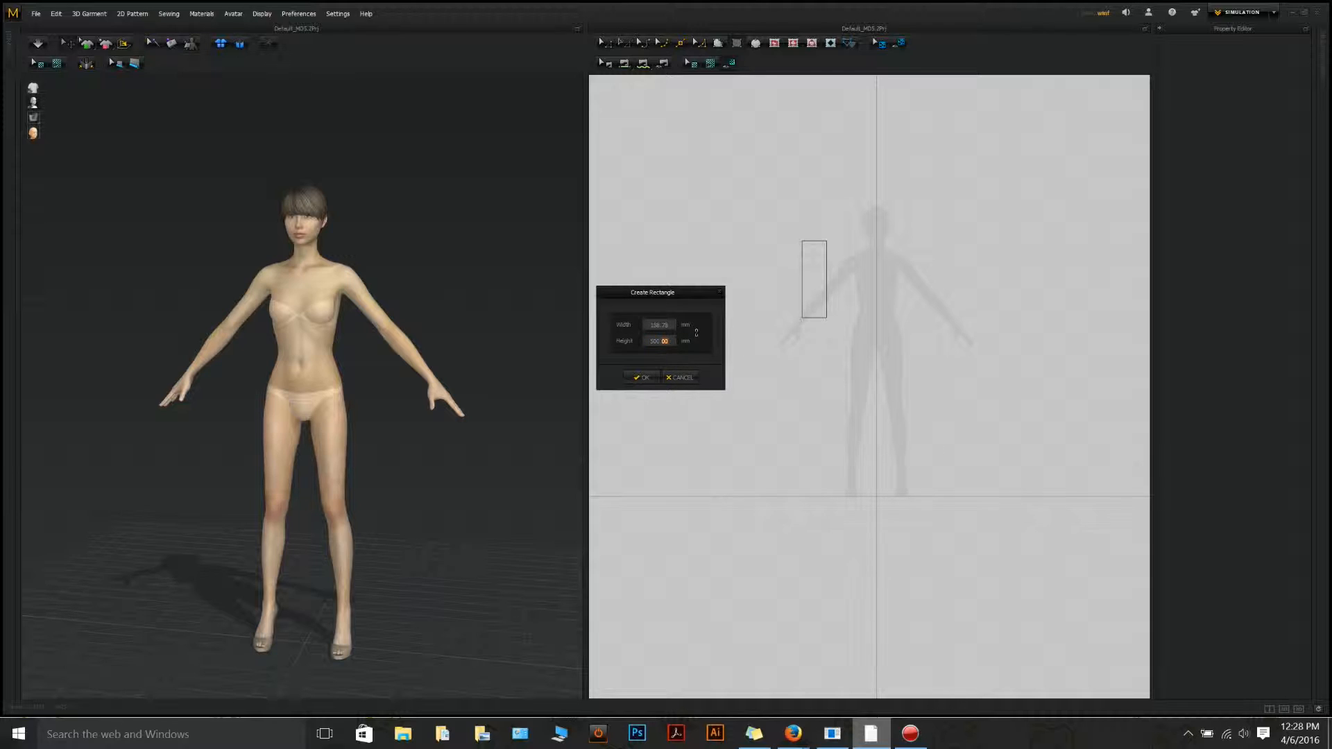
type("6")
key("BackSpace")
key("BackSpace")
key("BackSpace")
type("600")
key("Return")
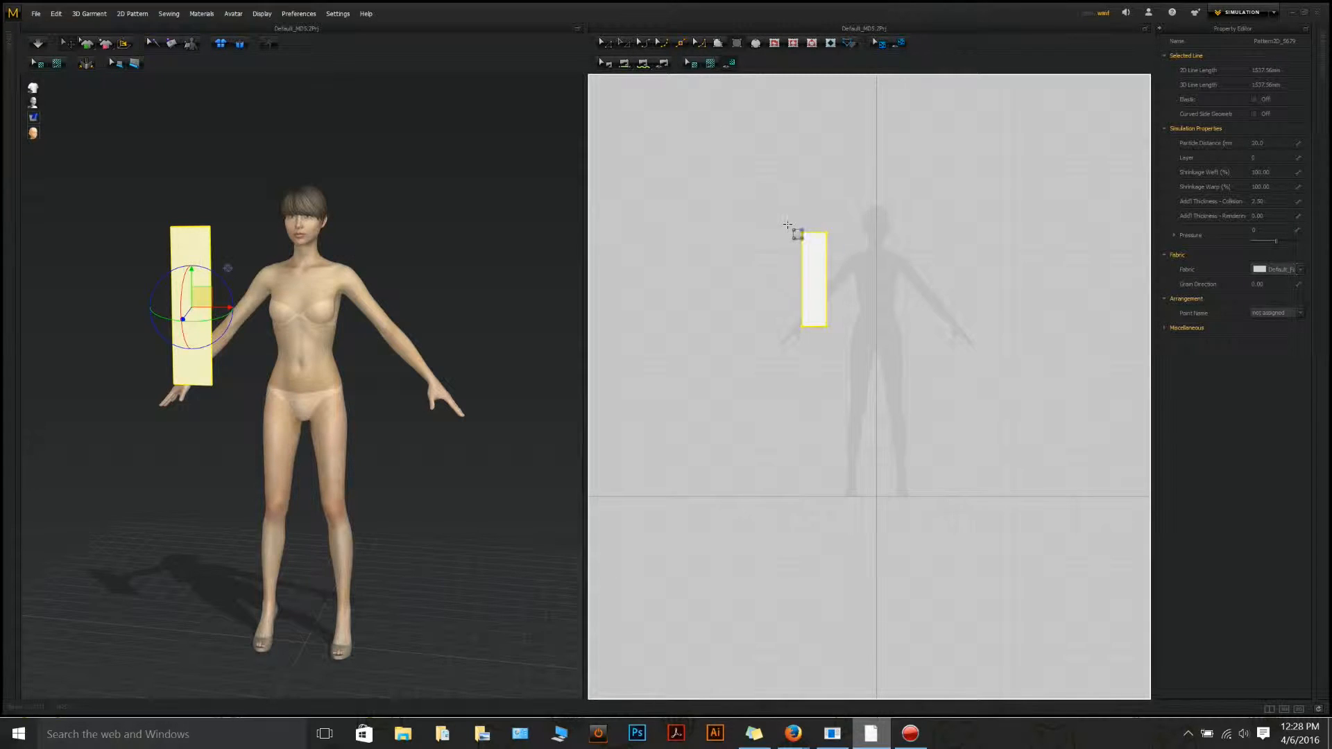
Move the rectangle onto the avatar silhouette's leg, from the waist to the knee beside the centre line
scroll(823, 244, "up", 2)
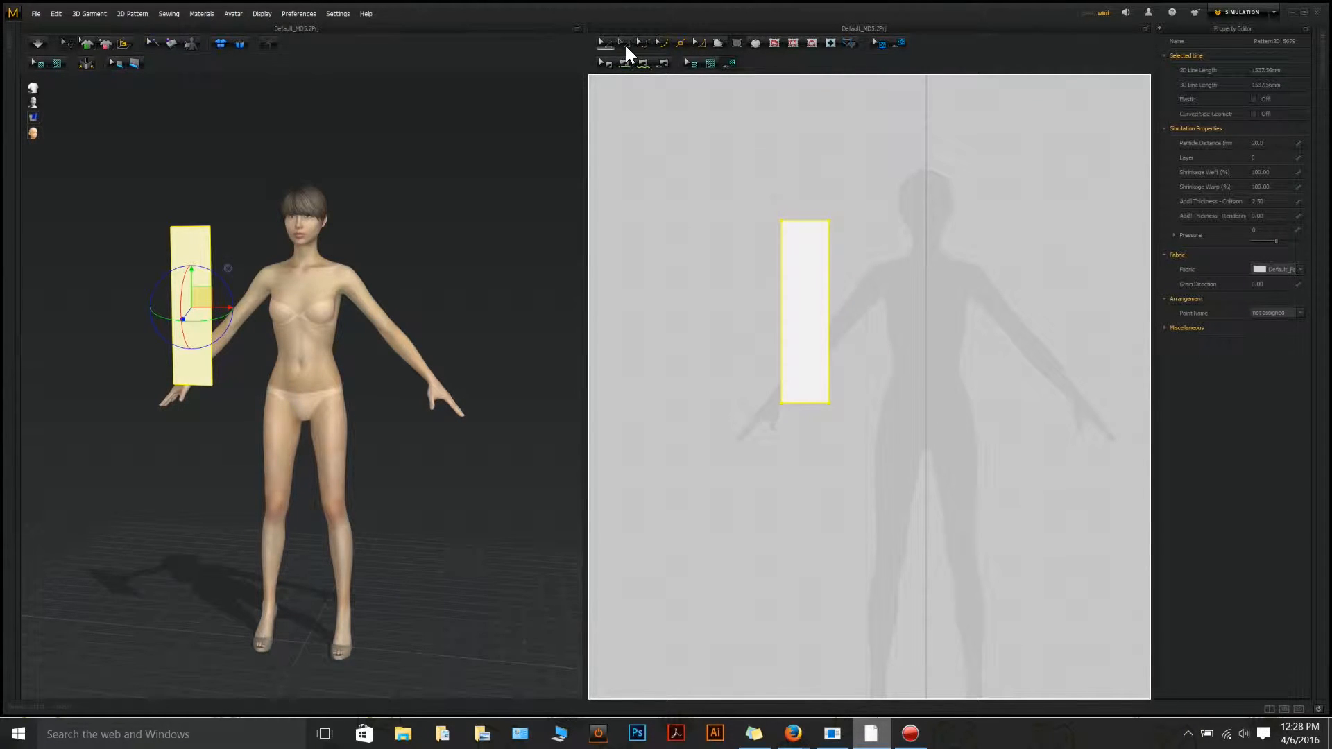
scroll(825, 252, "up", 4)
scroll(823, 253, "down", 3)
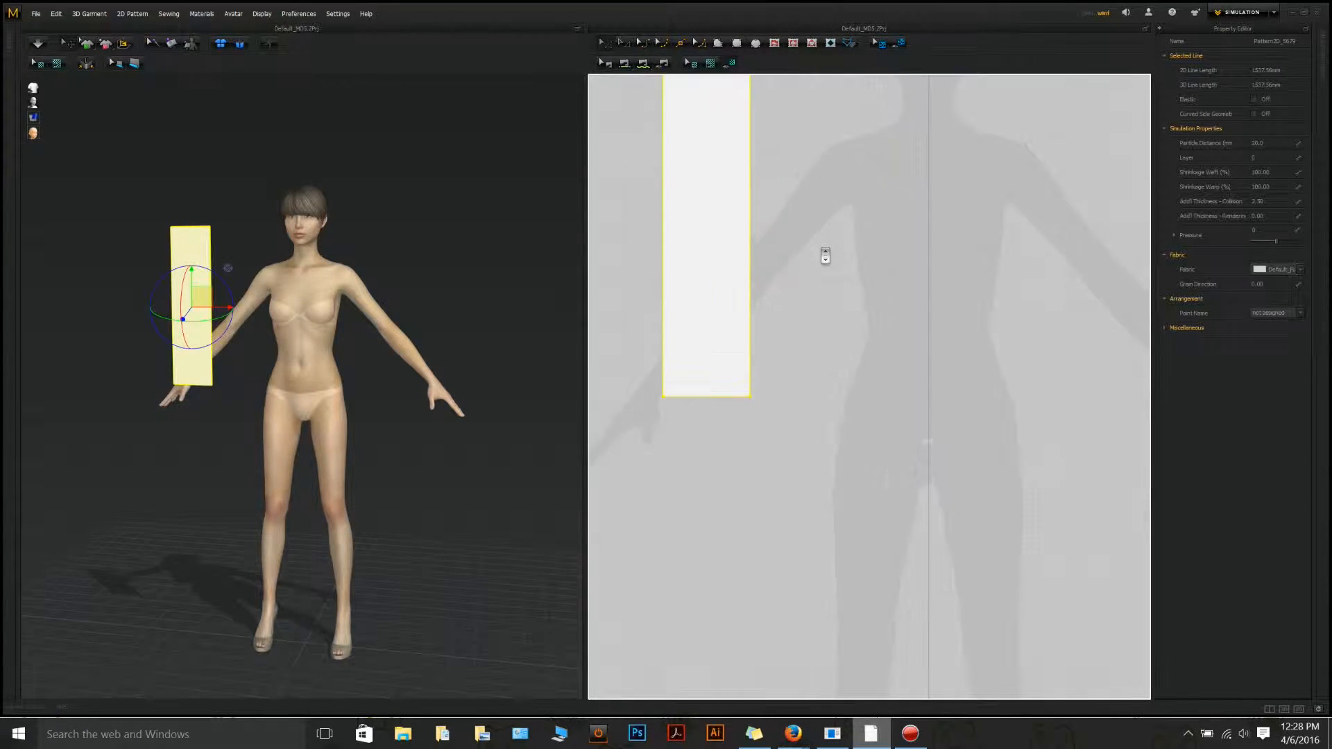
scroll(822, 255, "down", 1)
key("ctrl+v")
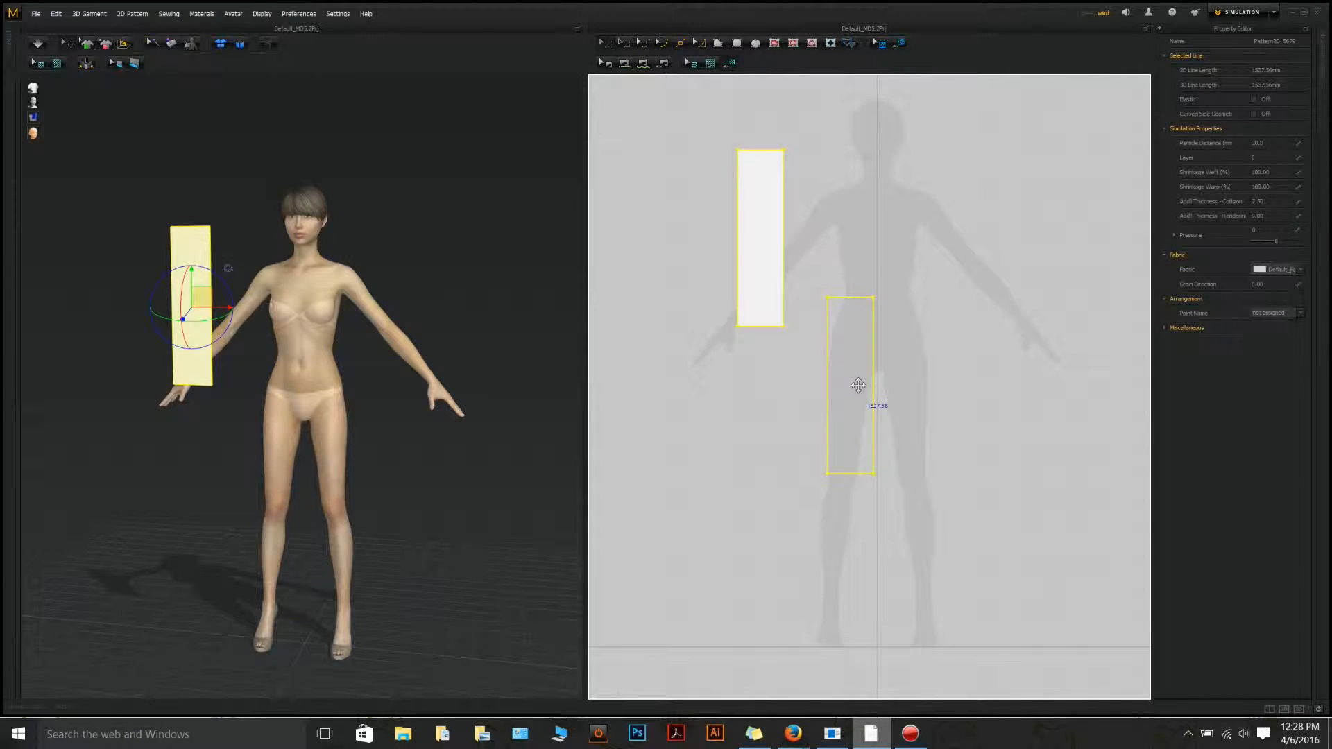
left_click(858, 381)
Split the rectangle's outer side edge at hip level and raise its outer waist corner slightly
left_click(664, 43)
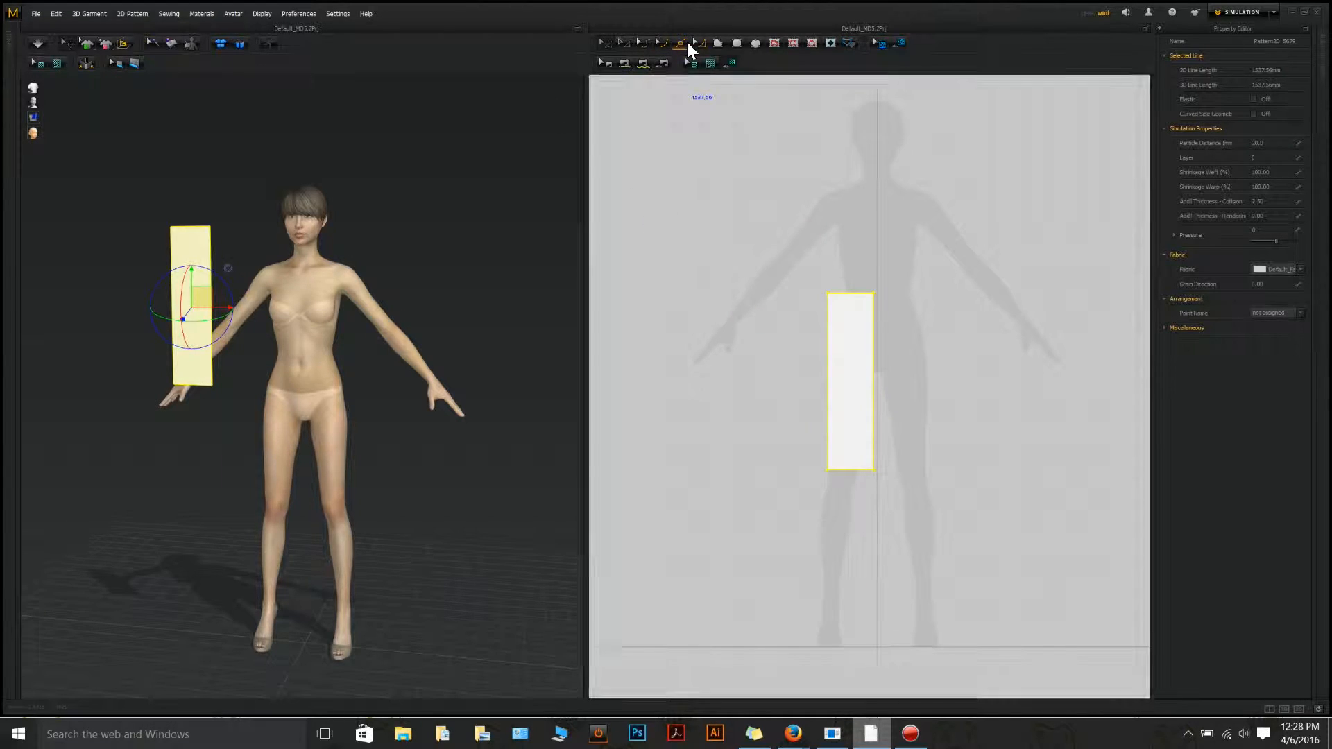
left_click(830, 344)
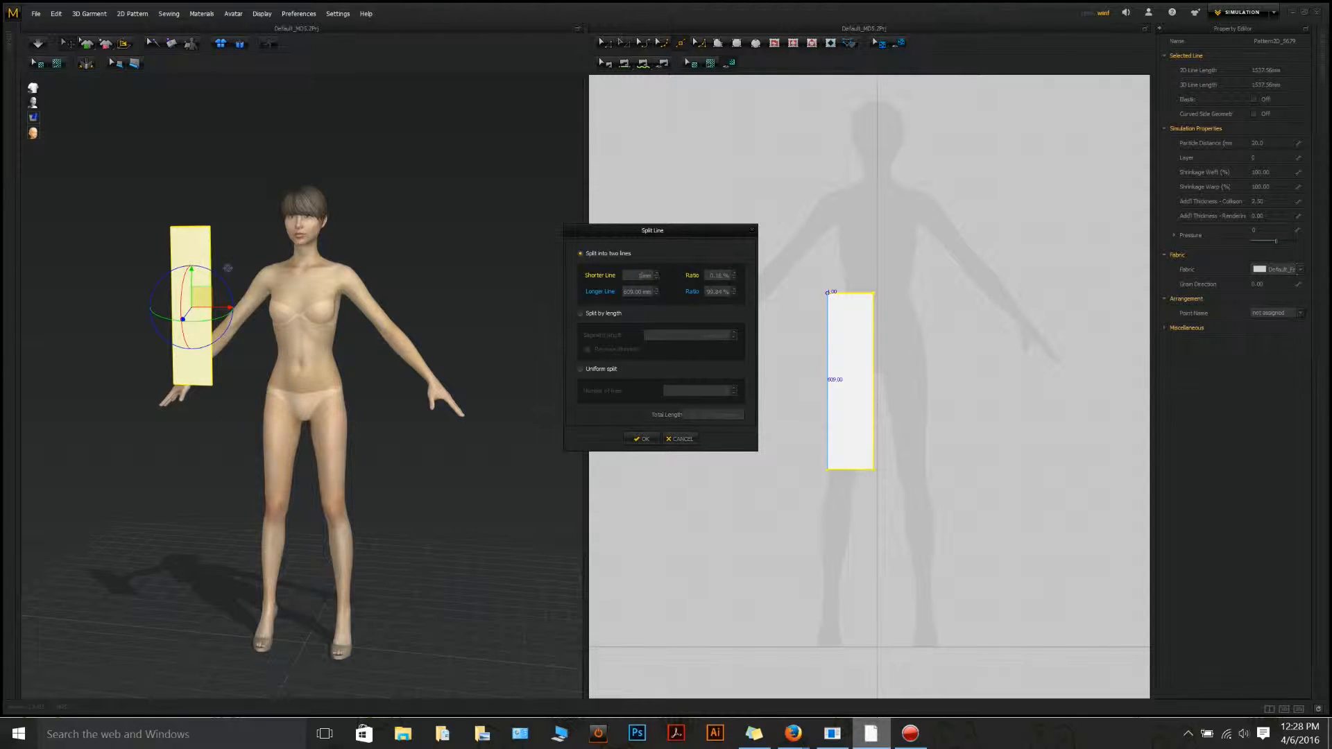
key("Return")
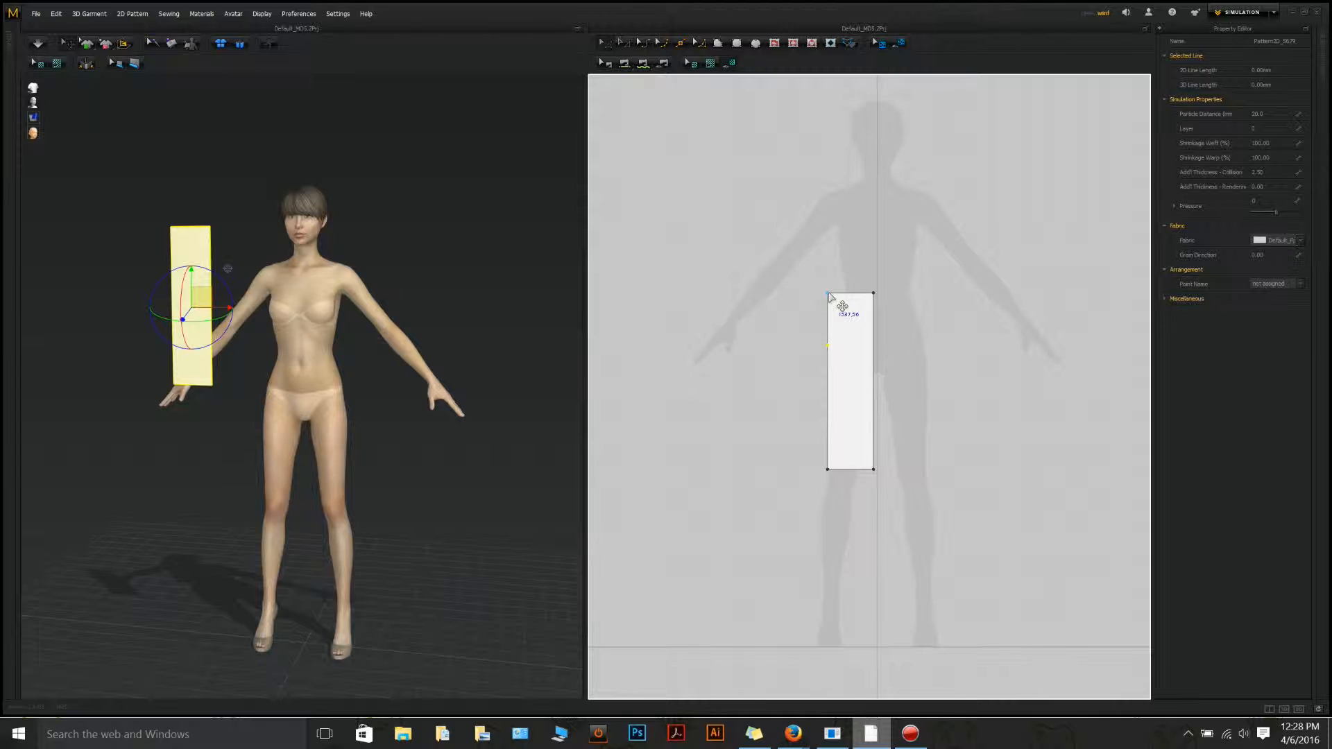
mouse_move(828, 294)
left_mouse_down()
mouse_move(838, 279)
mouse_move(828, 291)
left_mouse_up()
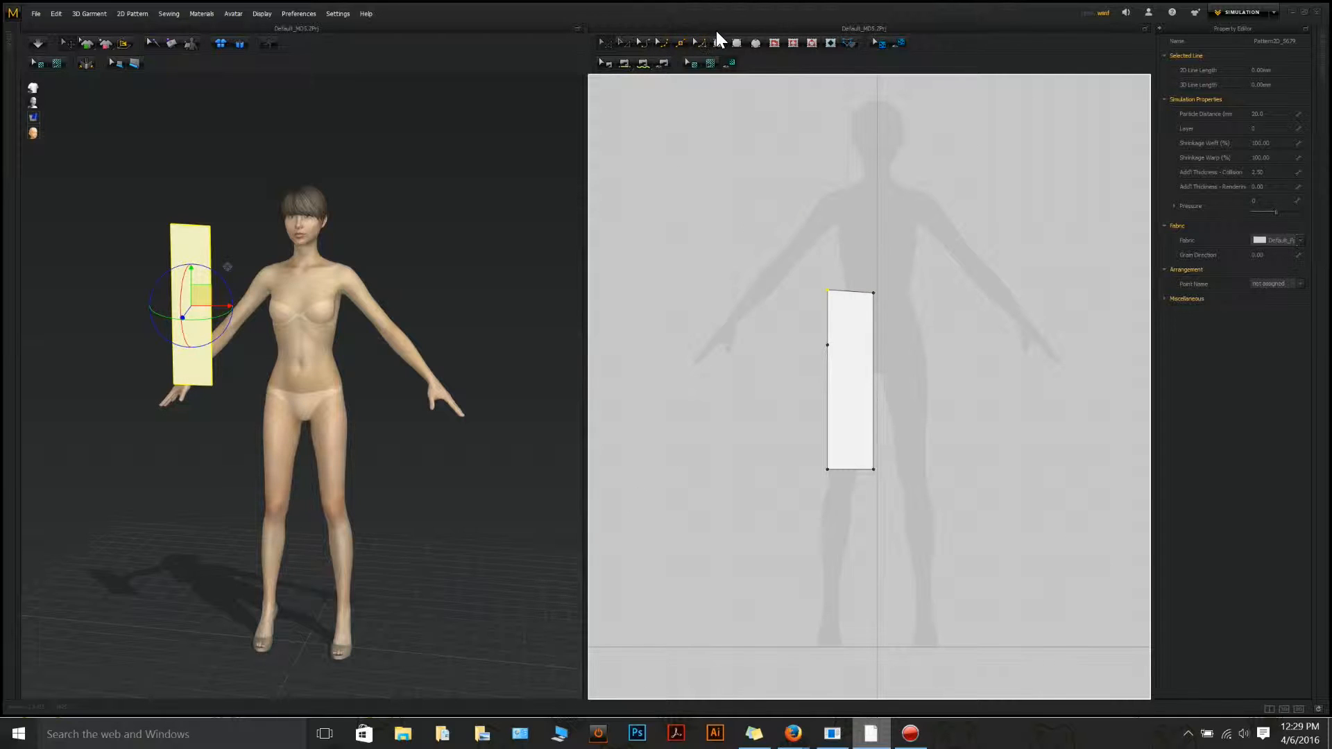
Split the pattern's slanted waist edge at its midpoint
left_click(660, 43)
left_click(682, 43)
right_click(849, 291)
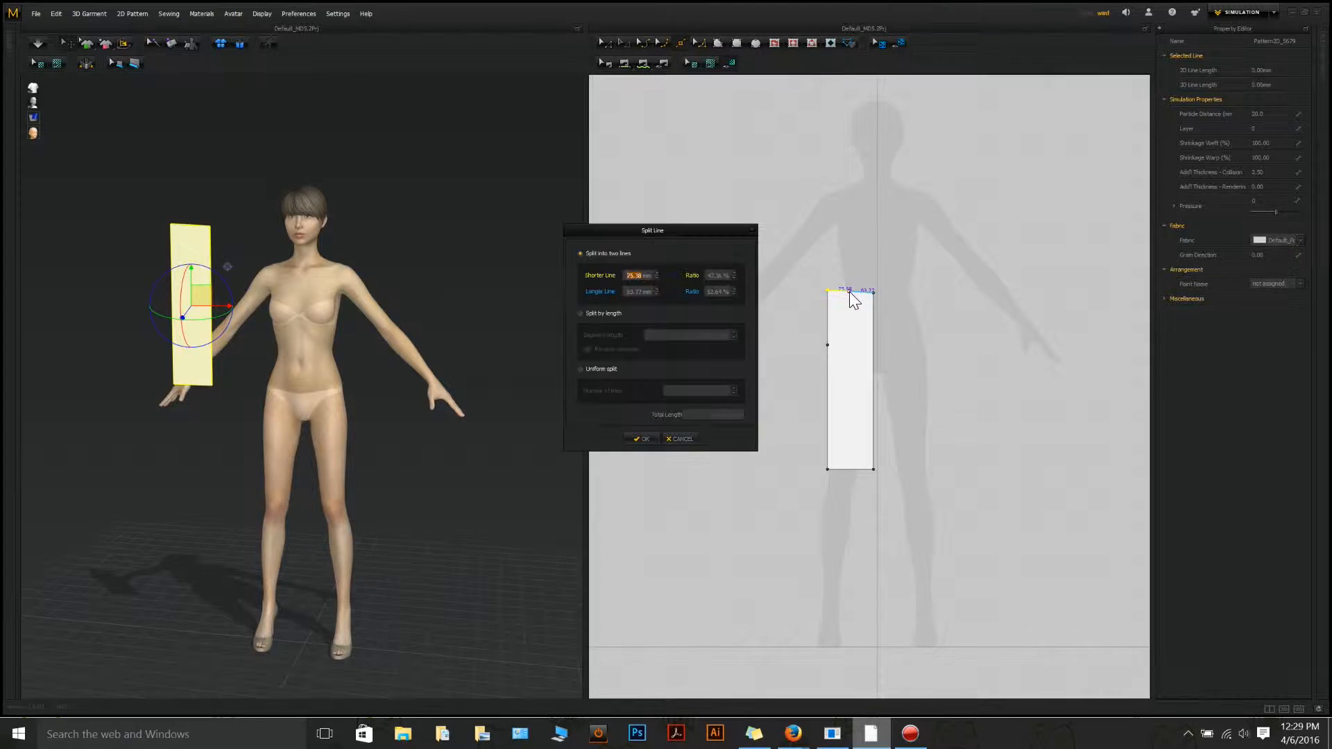
left_click(718, 275)
key("Return")
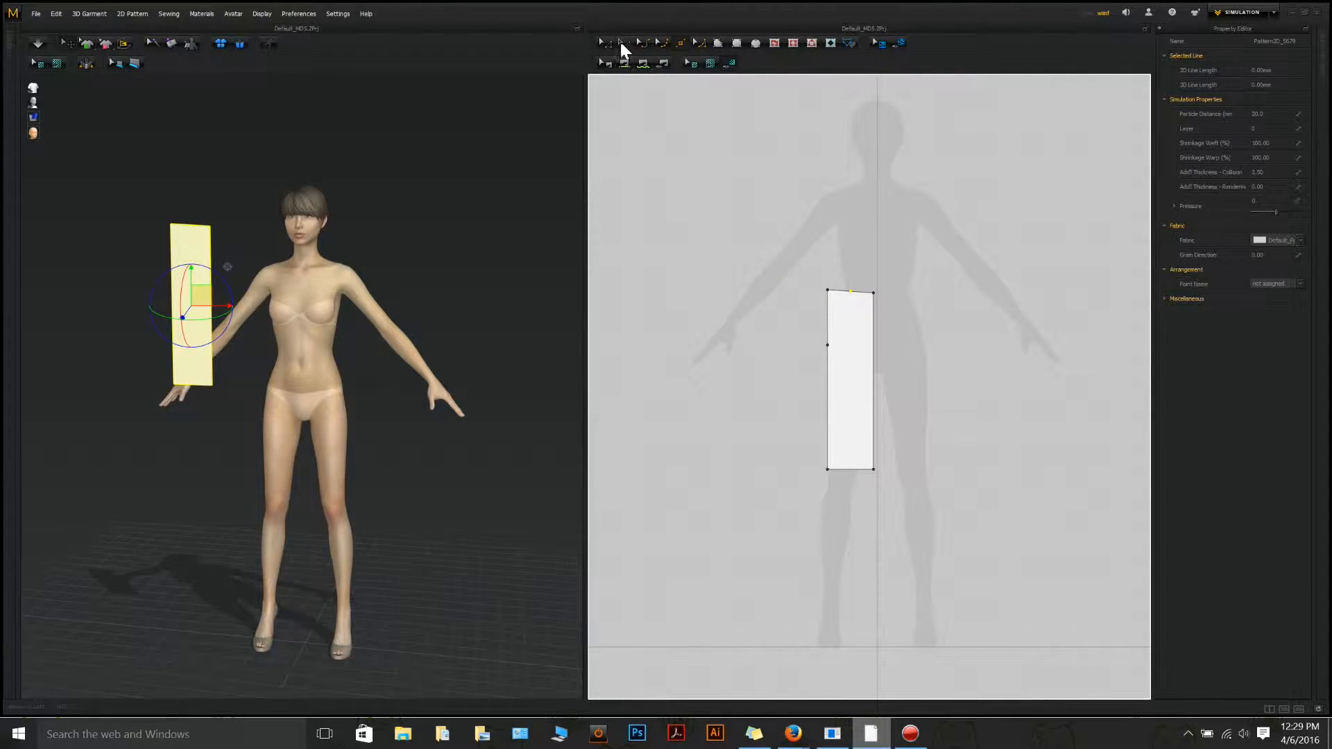
Add a point on each side of the waist edge's midpoint and pull the midpoint down to hip level as a dart
right_click(863, 292)
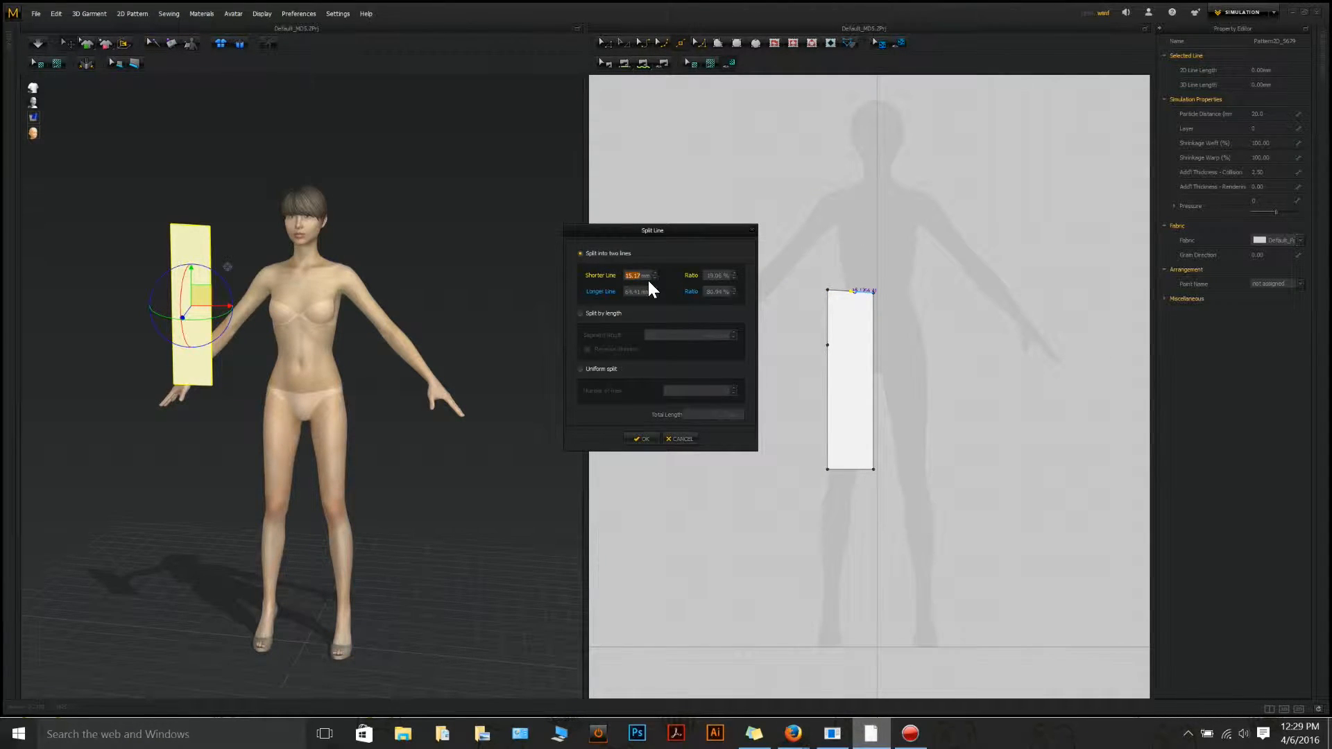
key("Return")
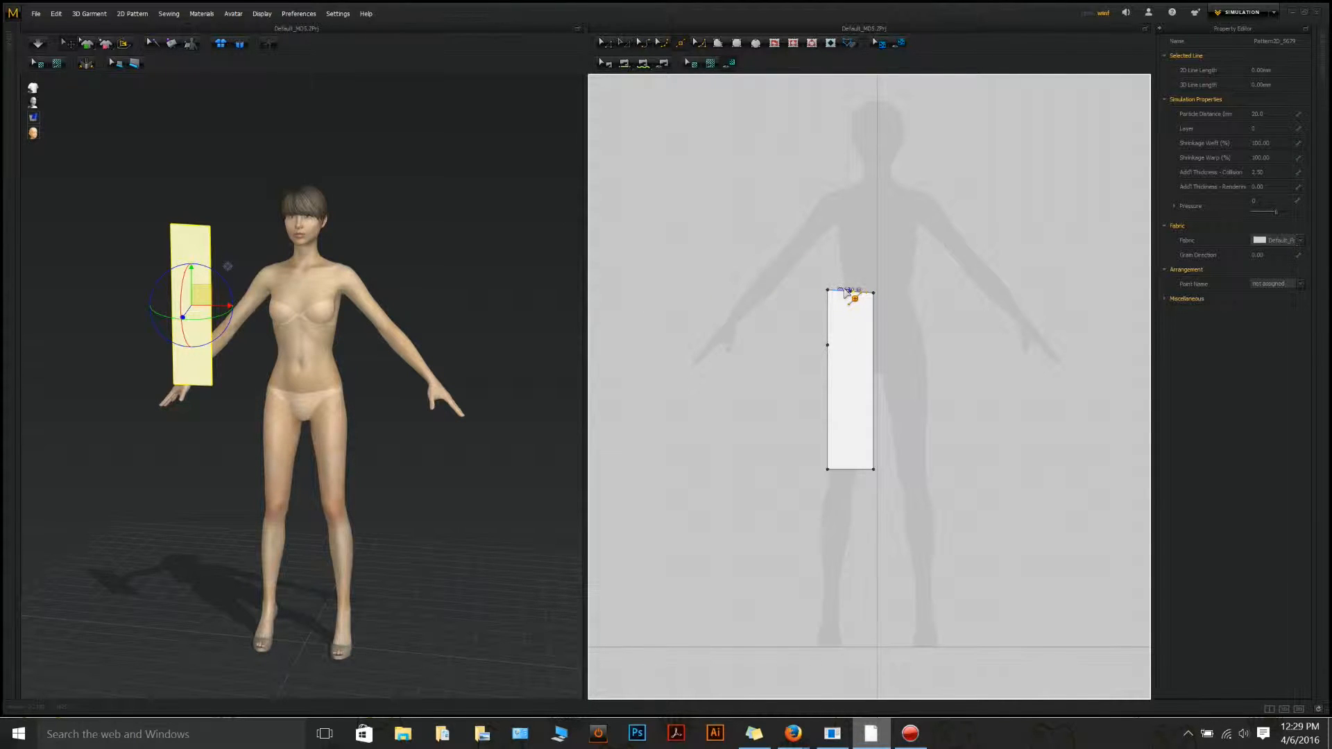
right_click(843, 292)
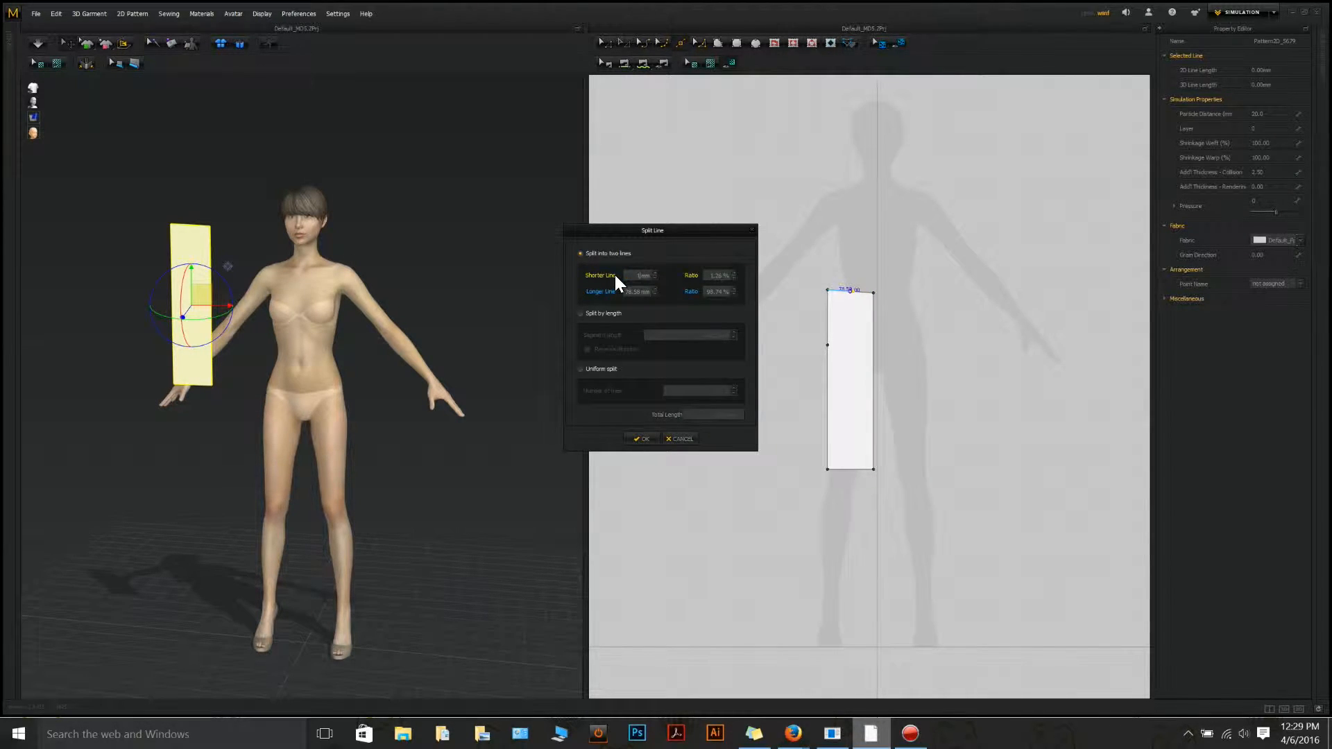
key("Return")
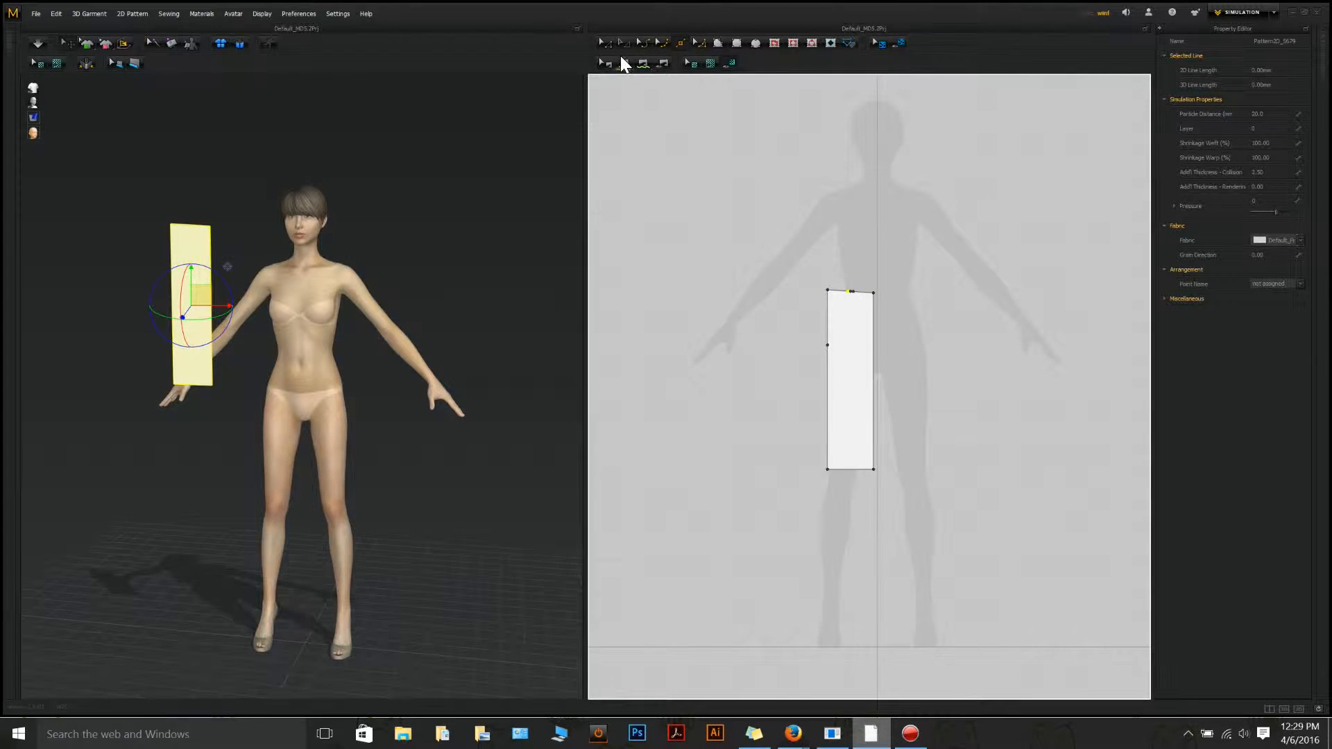
left_click(857, 300)
left_click(852, 291)
left_click_drag(852, 292, 850, 344)
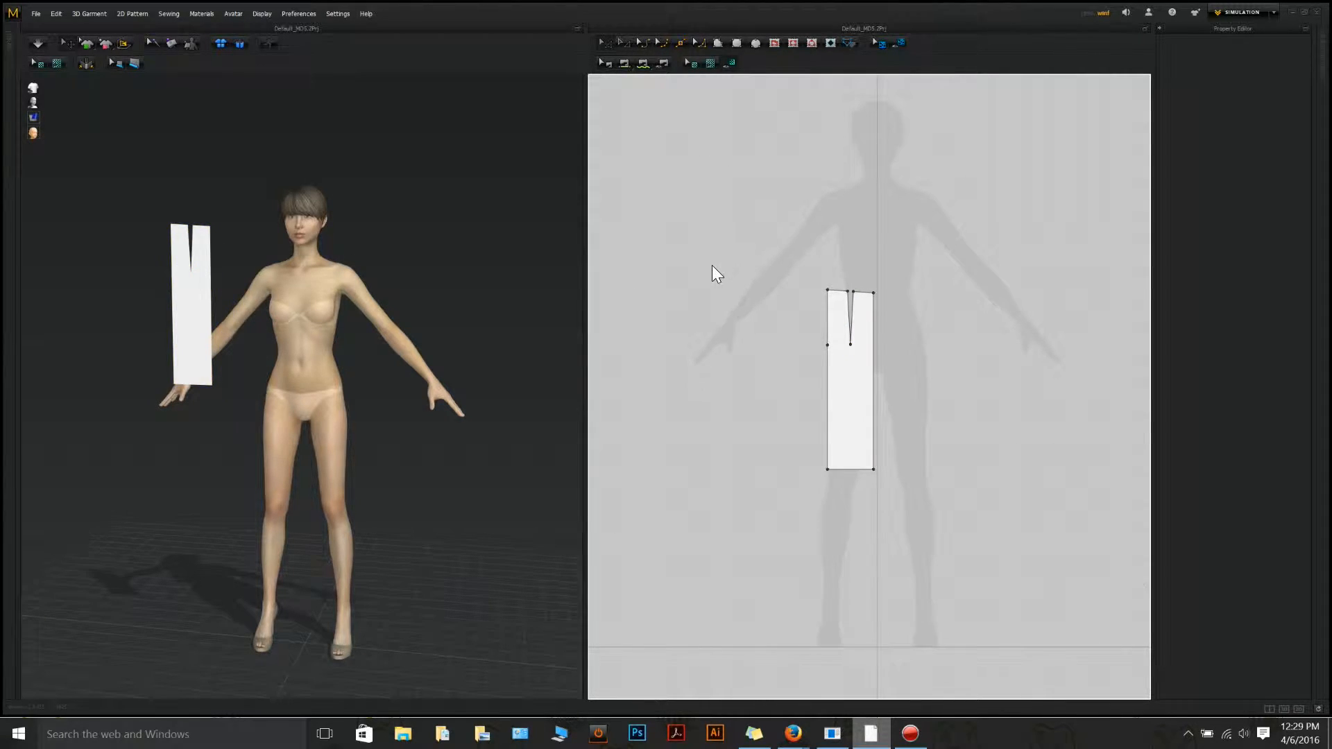
Create a 220.2 by 100 mm helper rectangle and place it at hip level against the pattern's centre edge
left_click(736, 42)
right_click(747, 372)
left_click(766, 320)
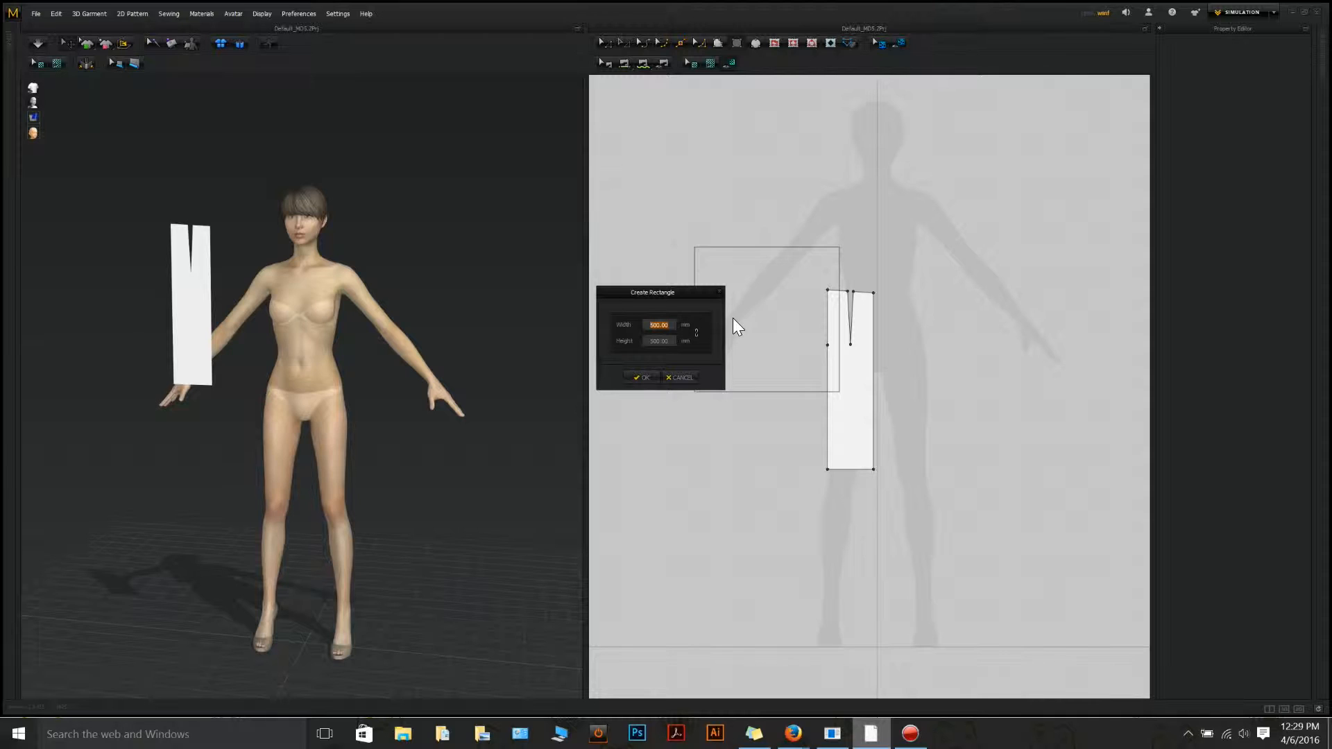
type("220")
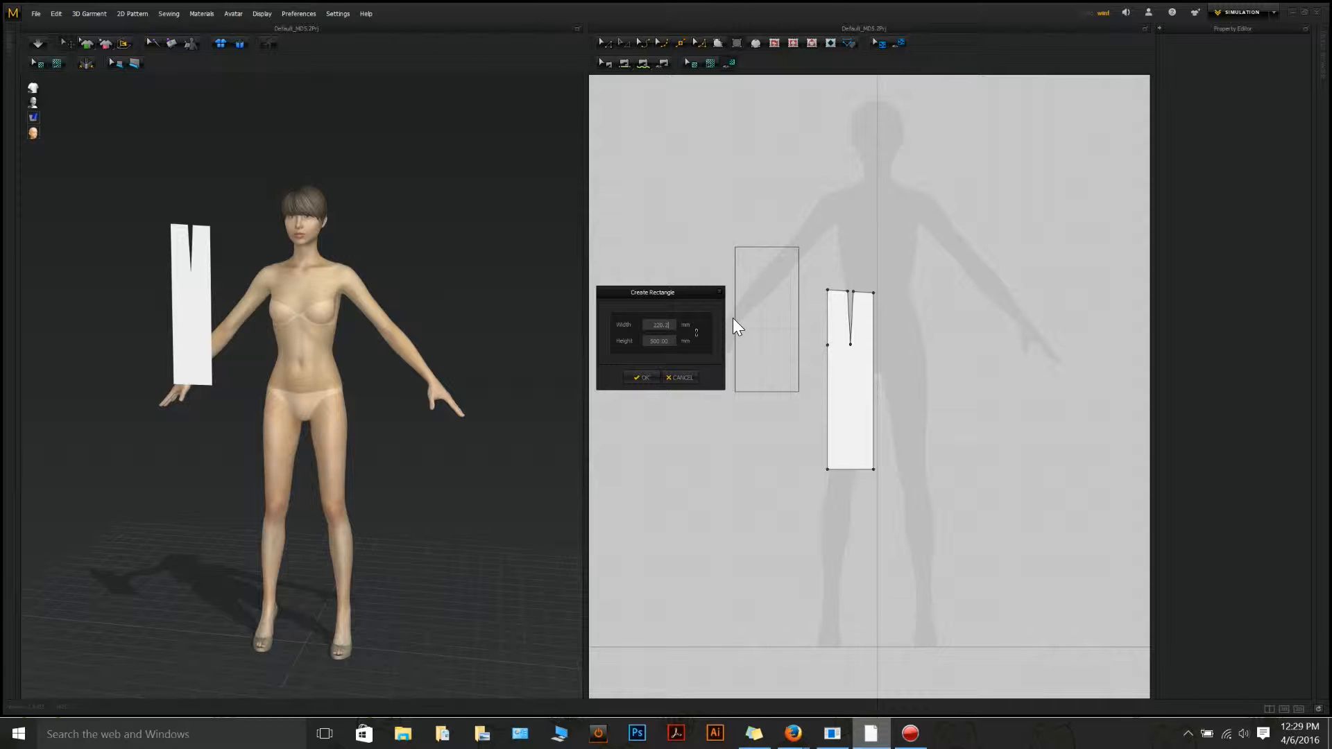
type(".2")
key("Tab")
type("100")
key("Return")
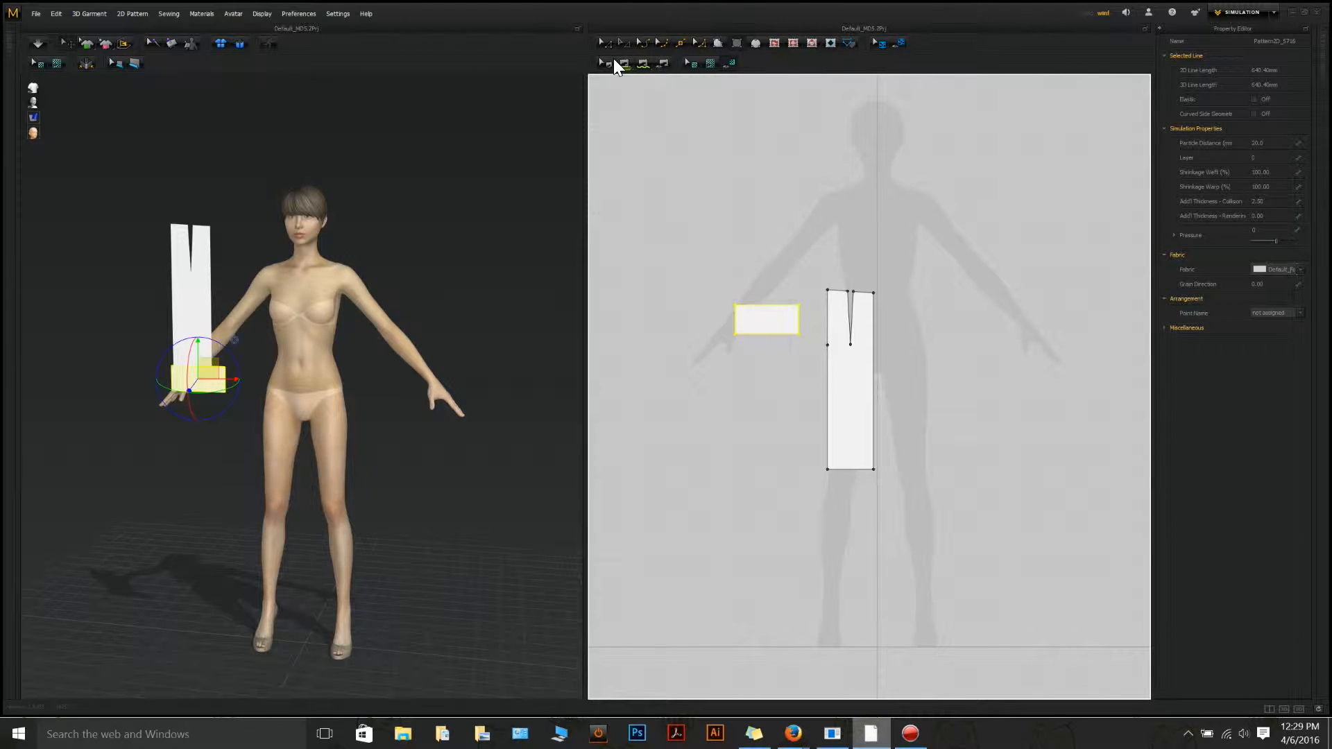
left_click_drag(751, 323, 839, 362)
left_click(795, 331)
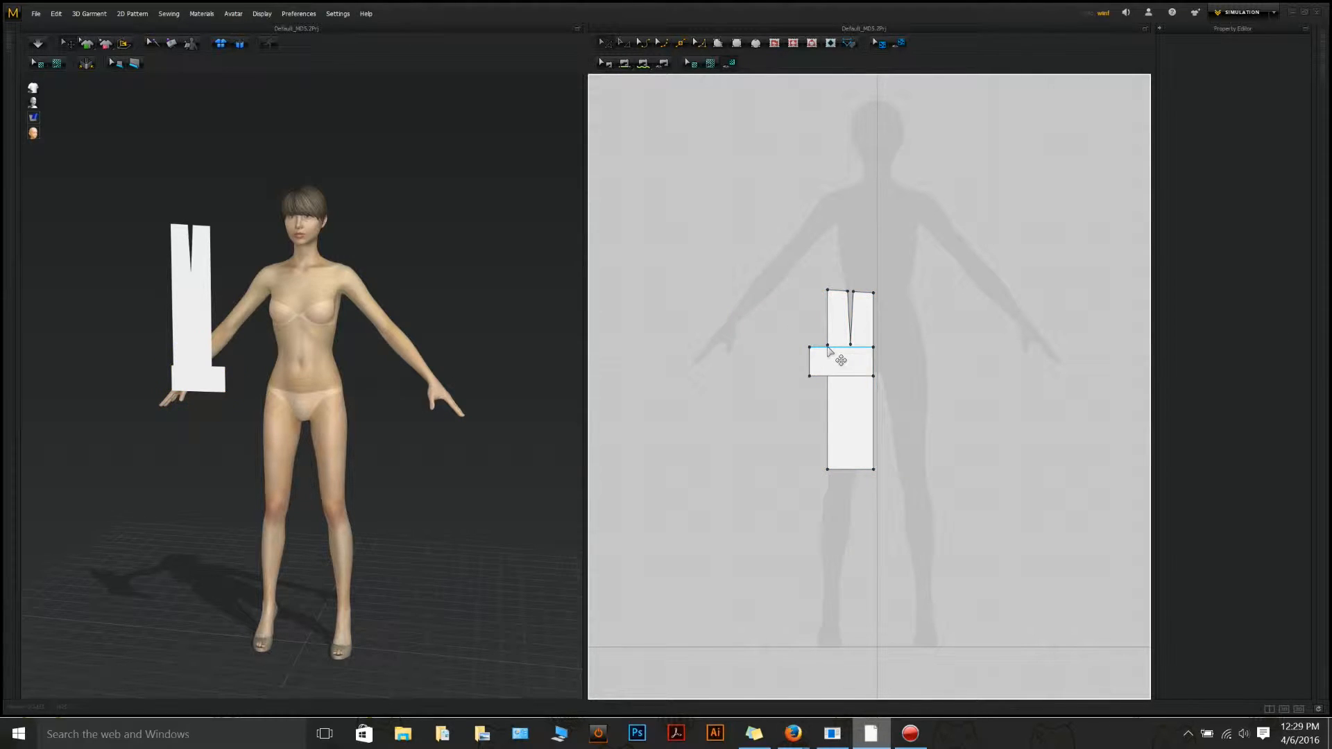
Move the pattern's side hip point out to the helper rectangle's upper outer corner and delete the helper rectangle
left_click_drag(828, 344, 811, 344)
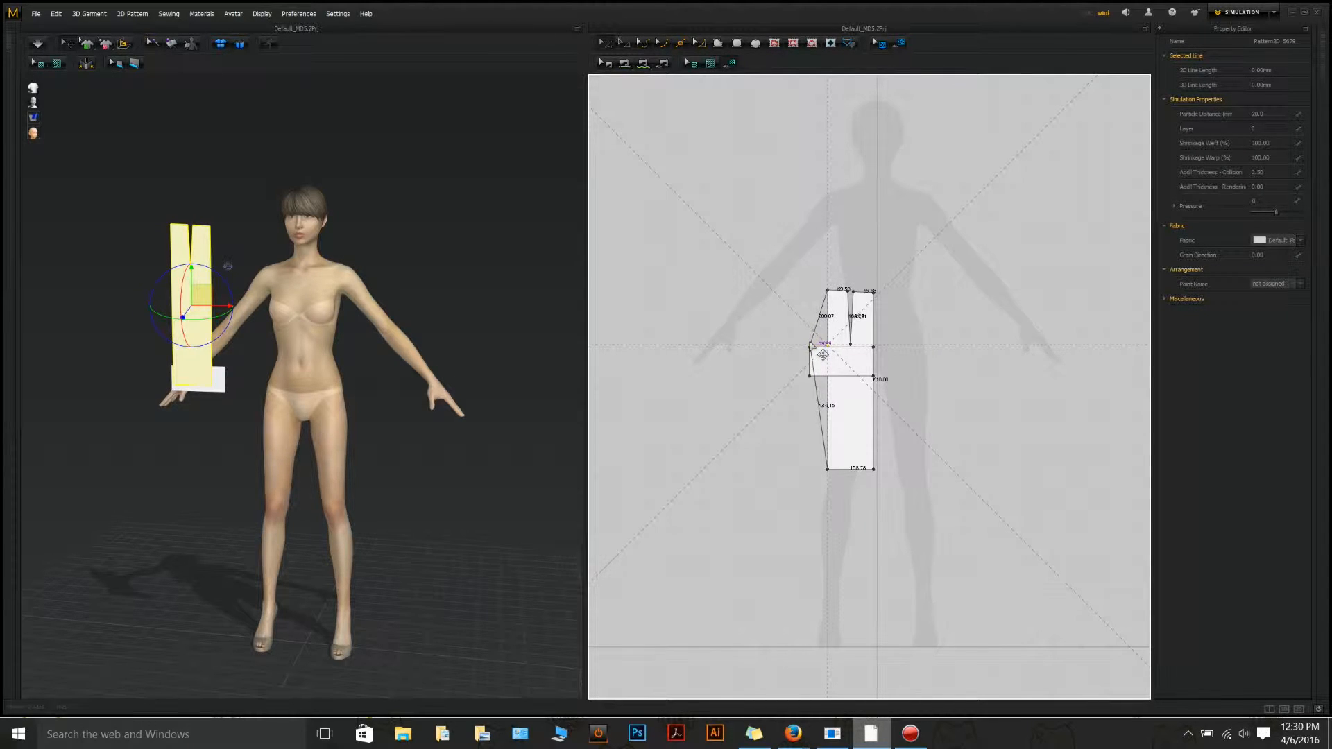
left_click(777, 325)
left_click(842, 354)
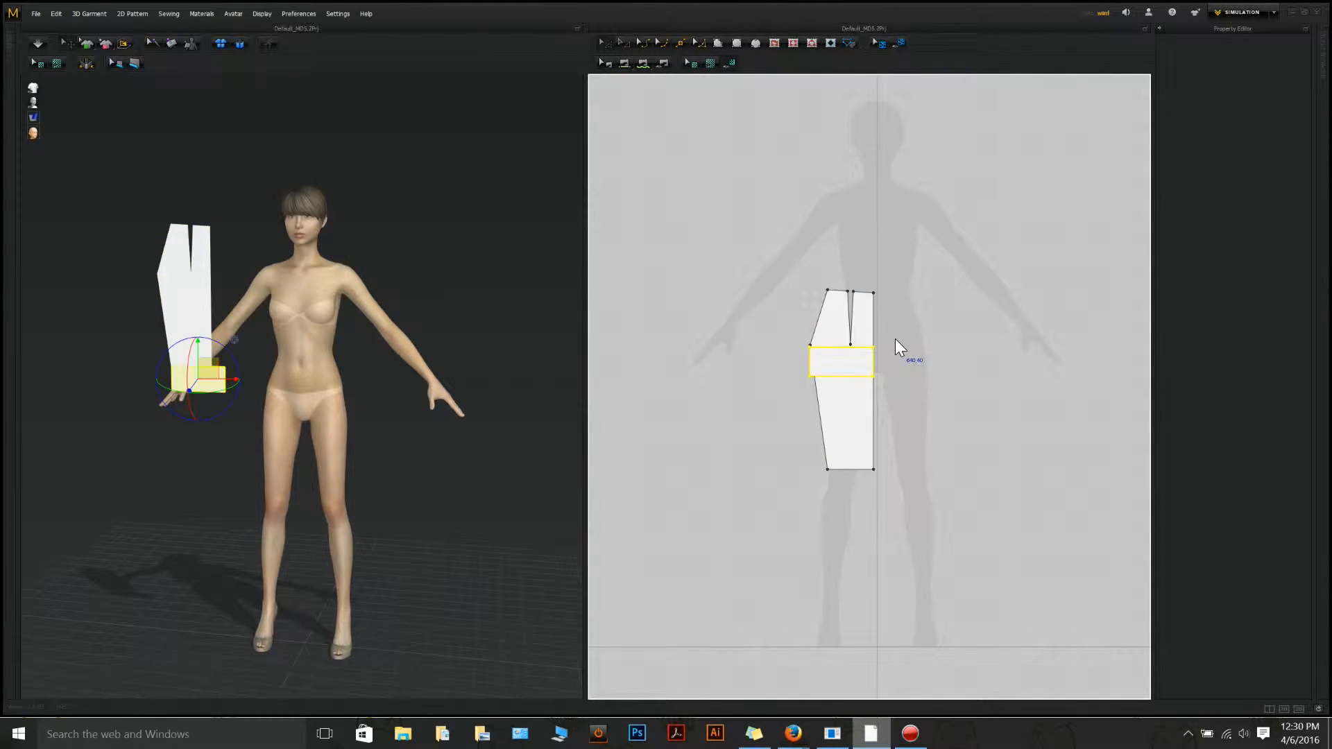
key("Delete")
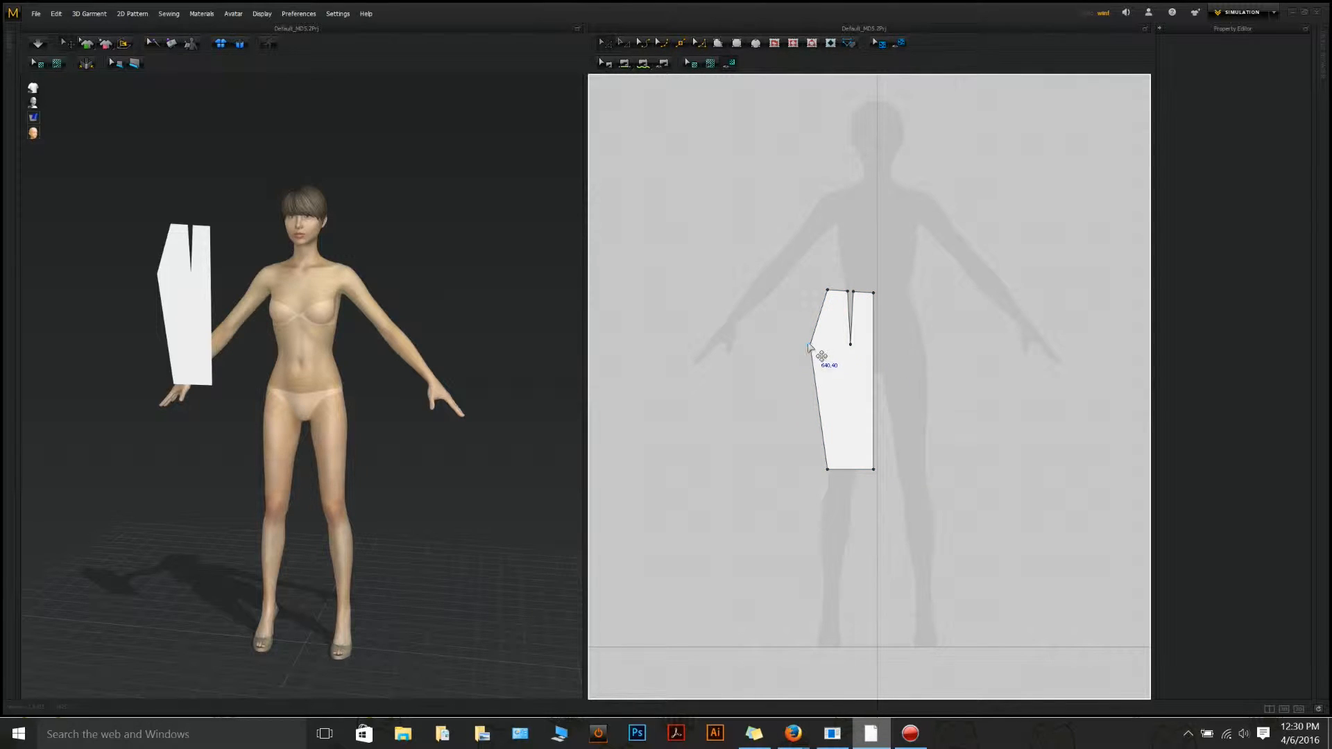
Round the pattern's pointed side hip corner into a smooth curve
left_click(700, 42)
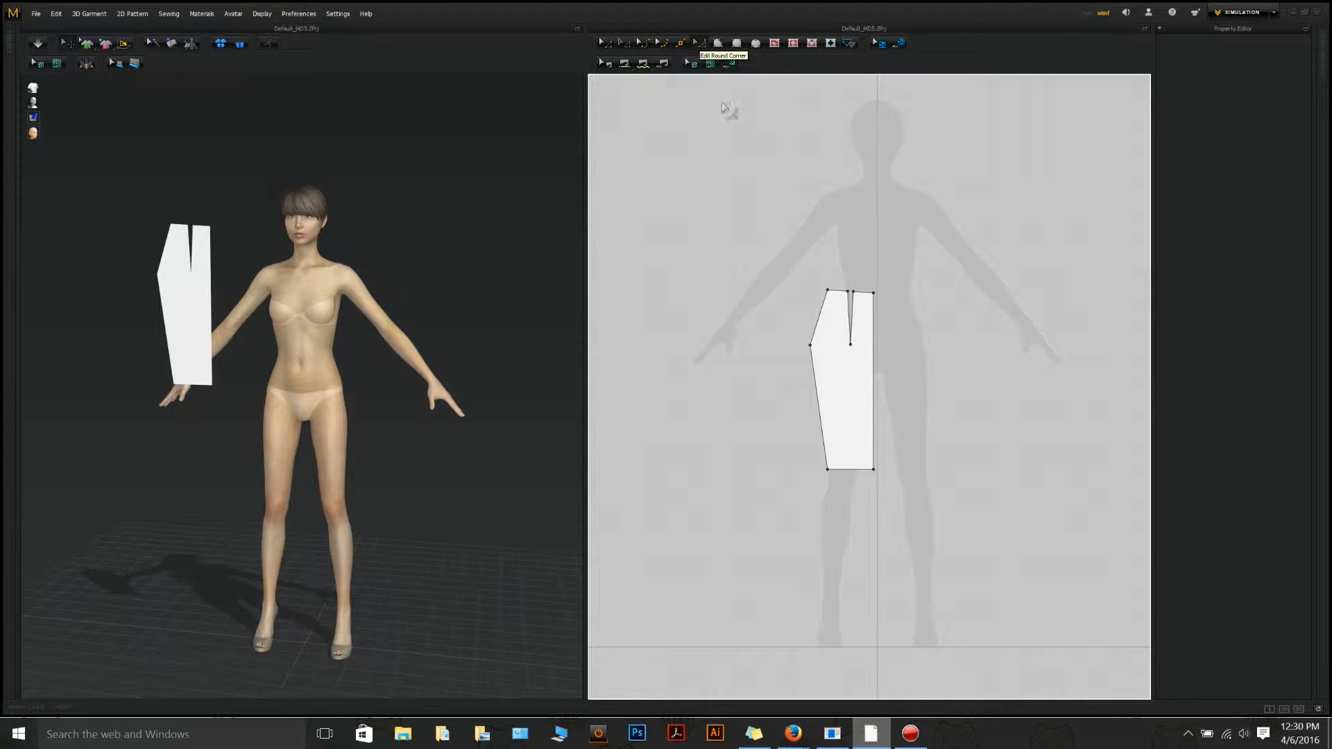
left_click(809, 344)
left_click_drag(845, 342, 846, 342)
Copy the skirt panel and paste a symmetric counterpart beside it across the avatar's centre line
left_click(603, 44)
left_click(829, 351)
right_click(830, 352)
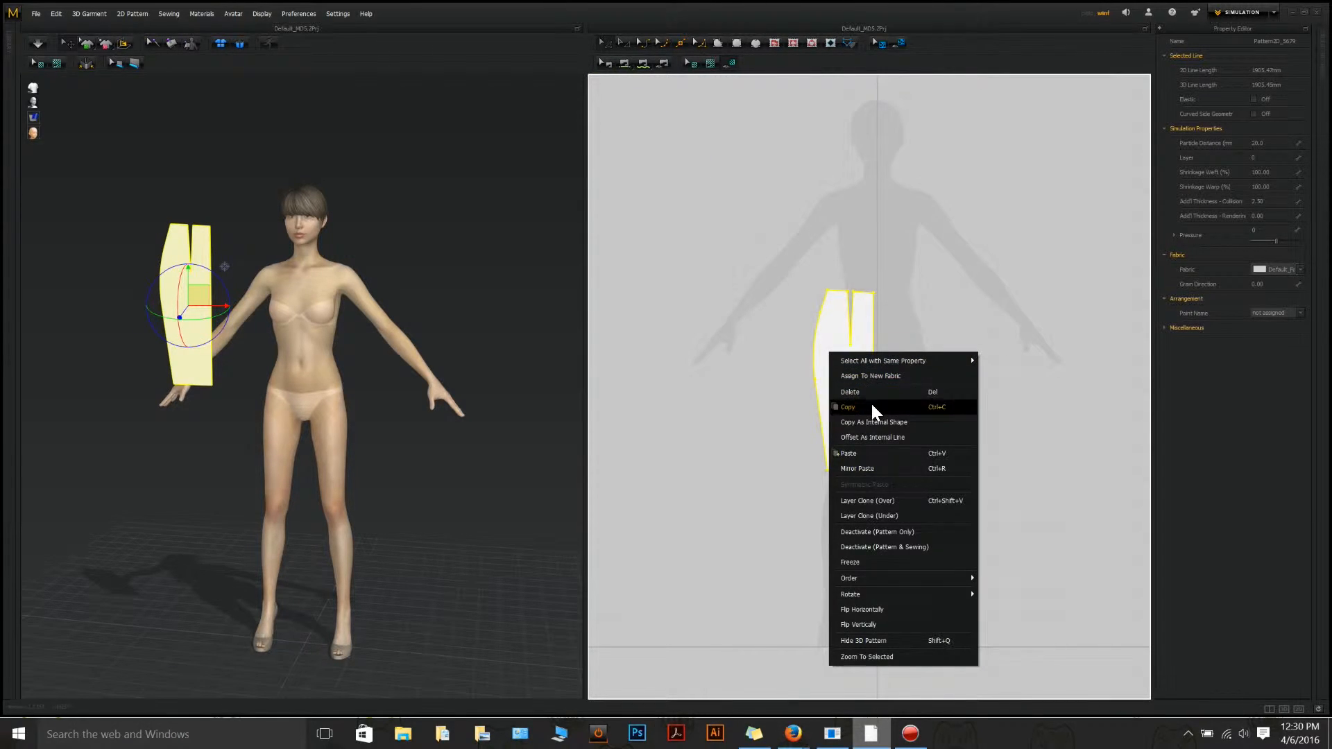
right_click(890, 358)
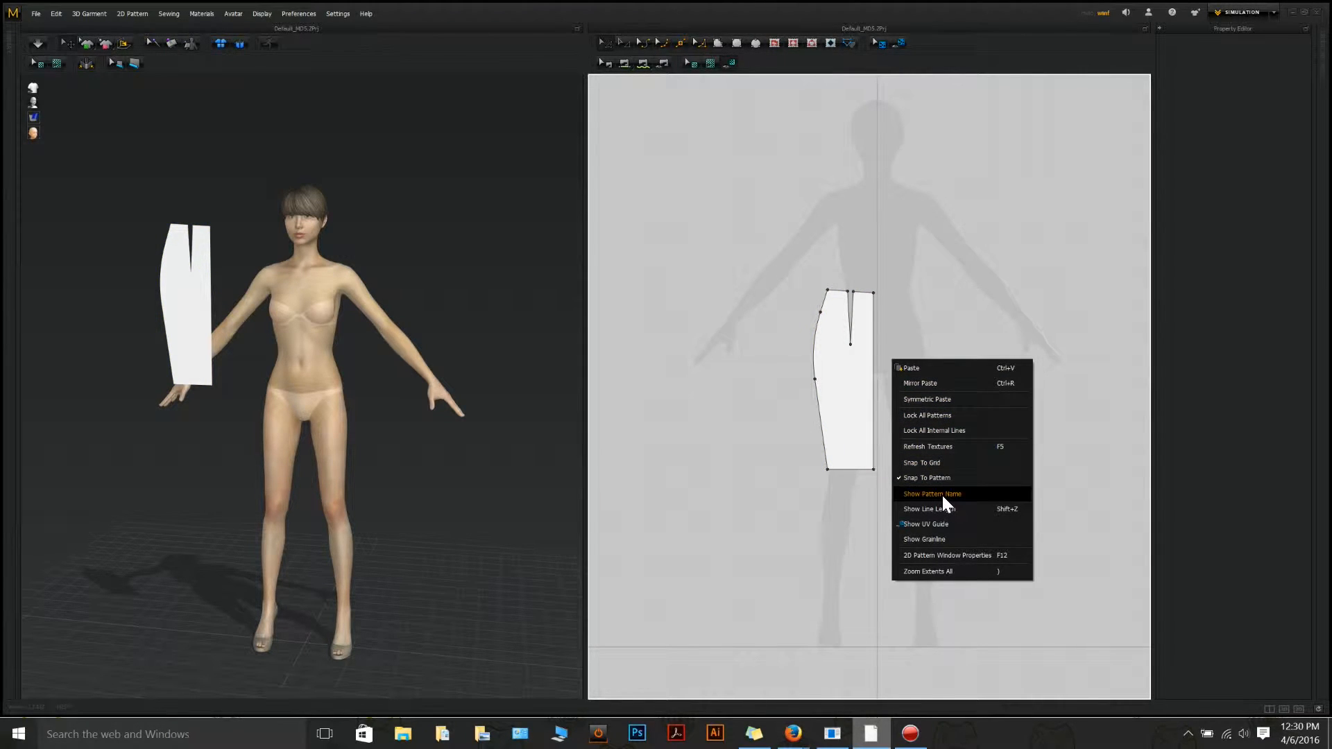
left_click(944, 399)
left_click(913, 376)
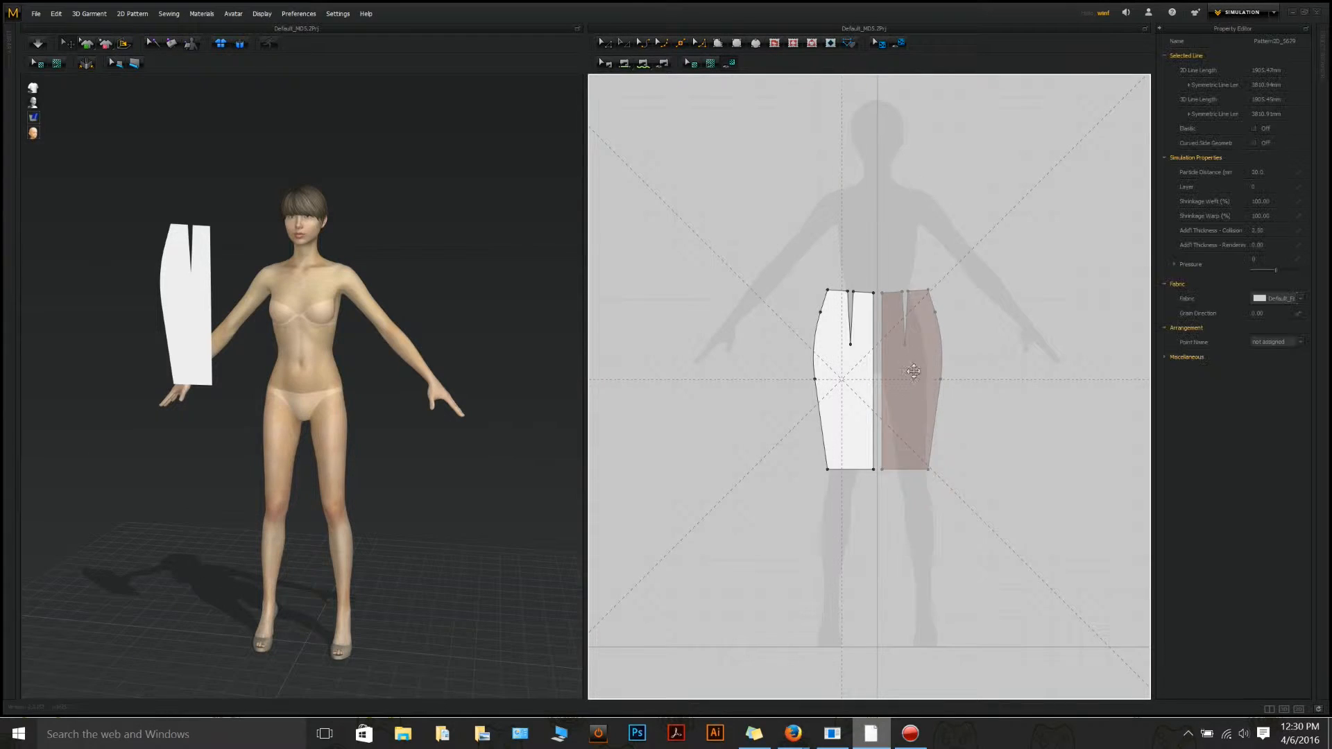
left_click(751, 167)
Copy the original skirt panel and place the plain copy beside the outer edge of its symmetric counterpart
left_click(858, 379)
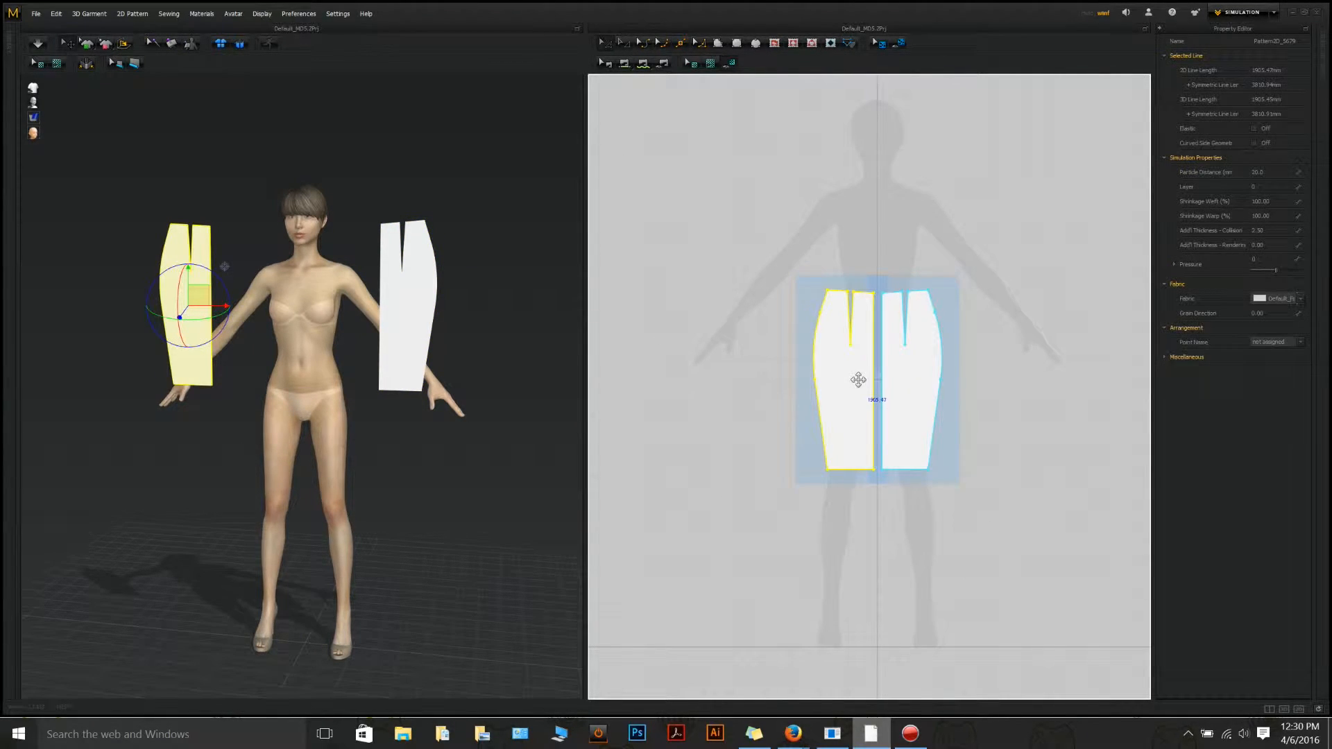
left_click(788, 354)
right_click(832, 381)
left_click(856, 437)
right_click(724, 360)
left_click(748, 369)
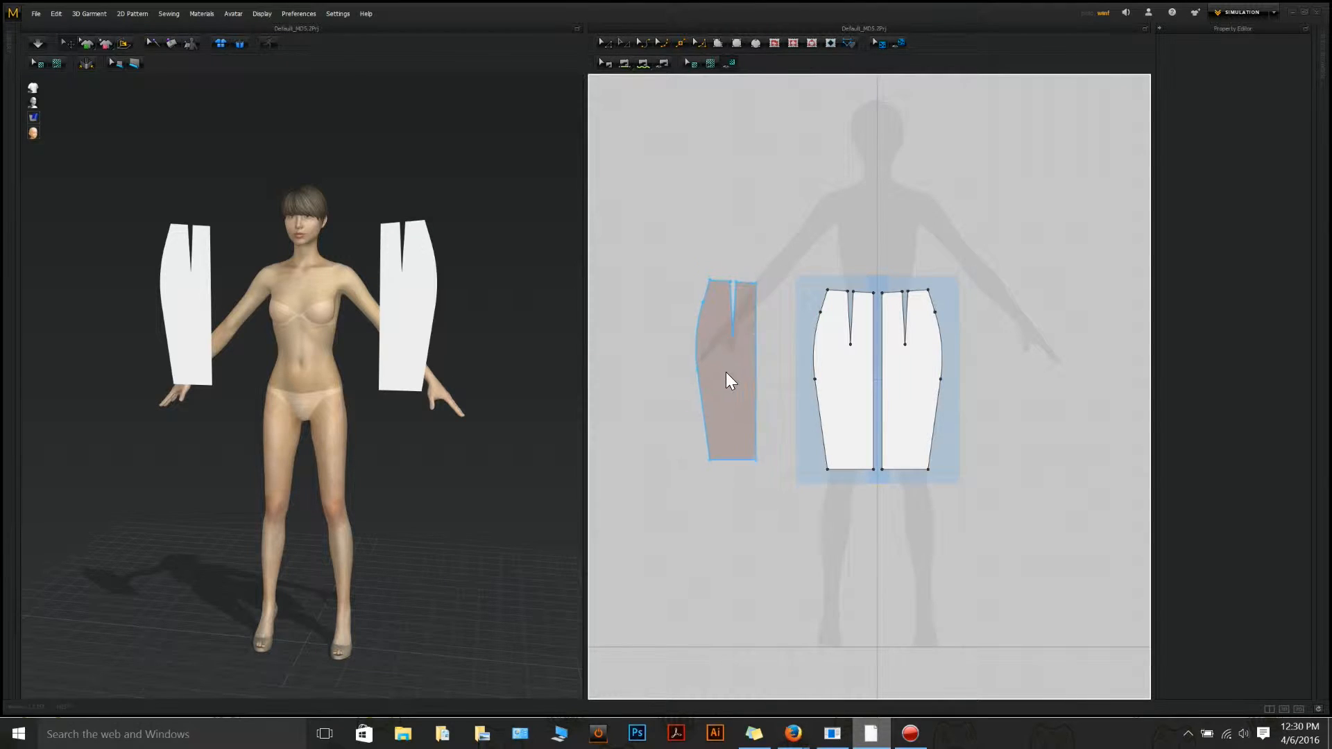
left_click(991, 390)
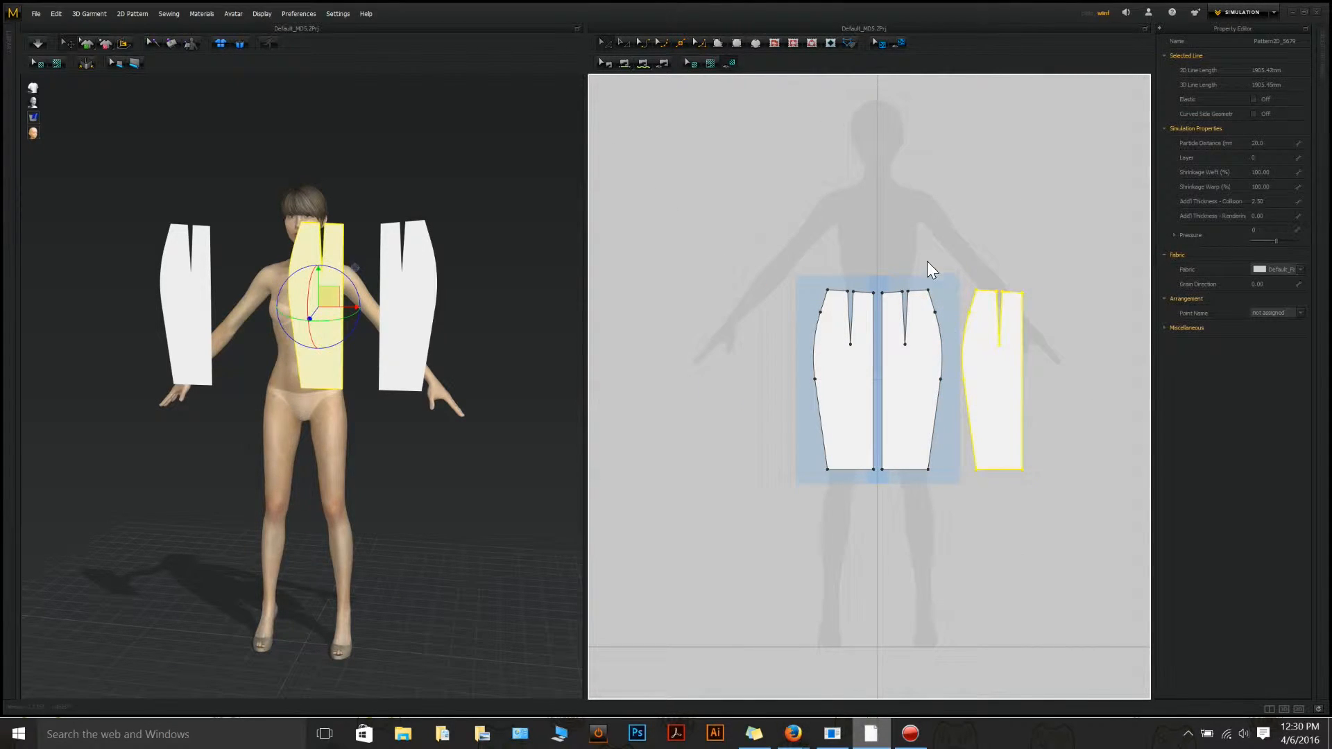
Remove the waist dart from the newly copied panel
left_click(676, 122)
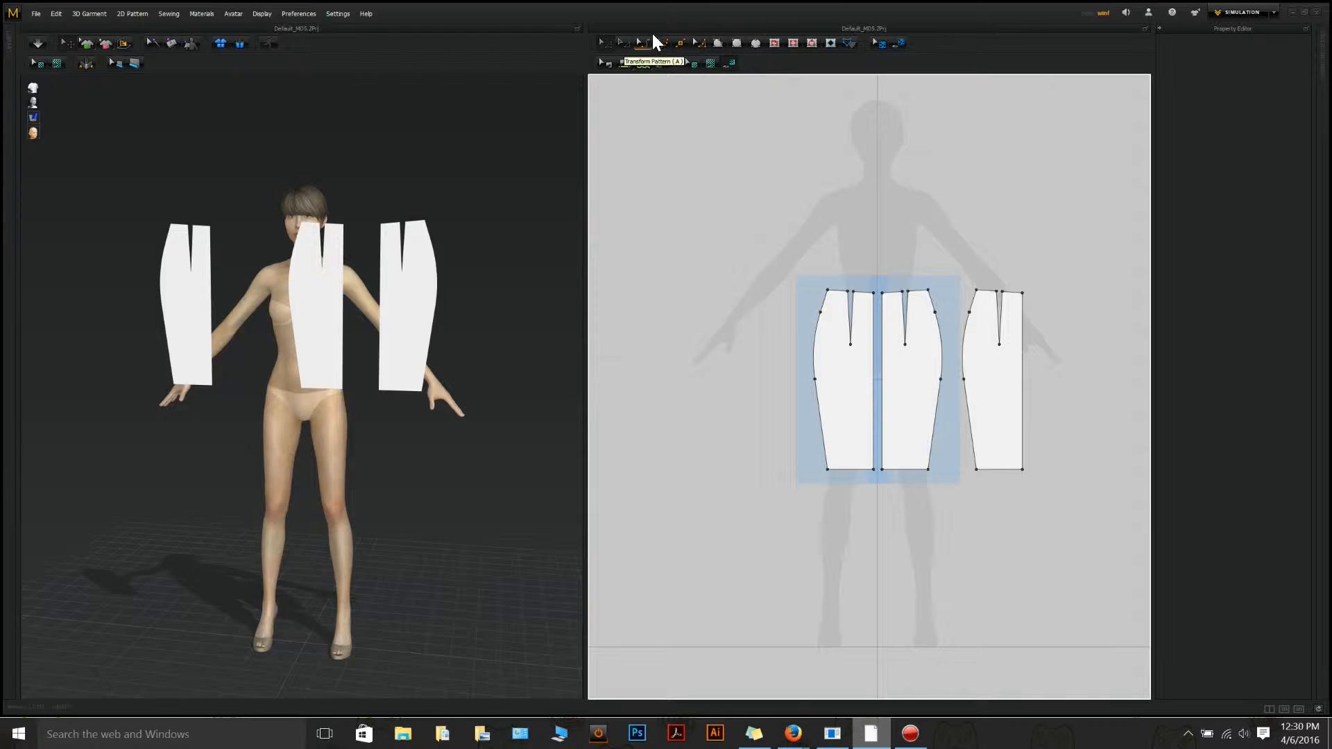
left_click(1000, 347)
key("Delete")
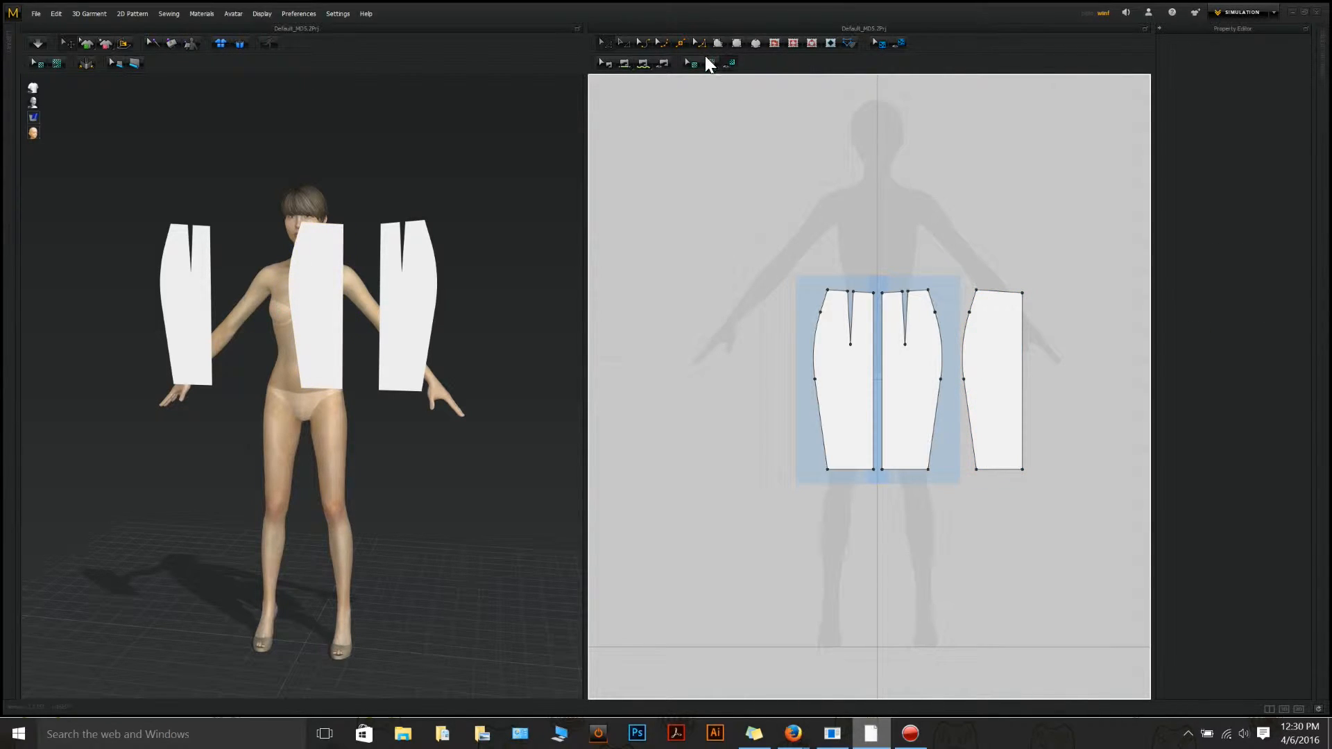
Split the copied panel's waist edge at a 75% ratio, closer to its straight centre edge
left_click(680, 43)
right_click(1010, 291)
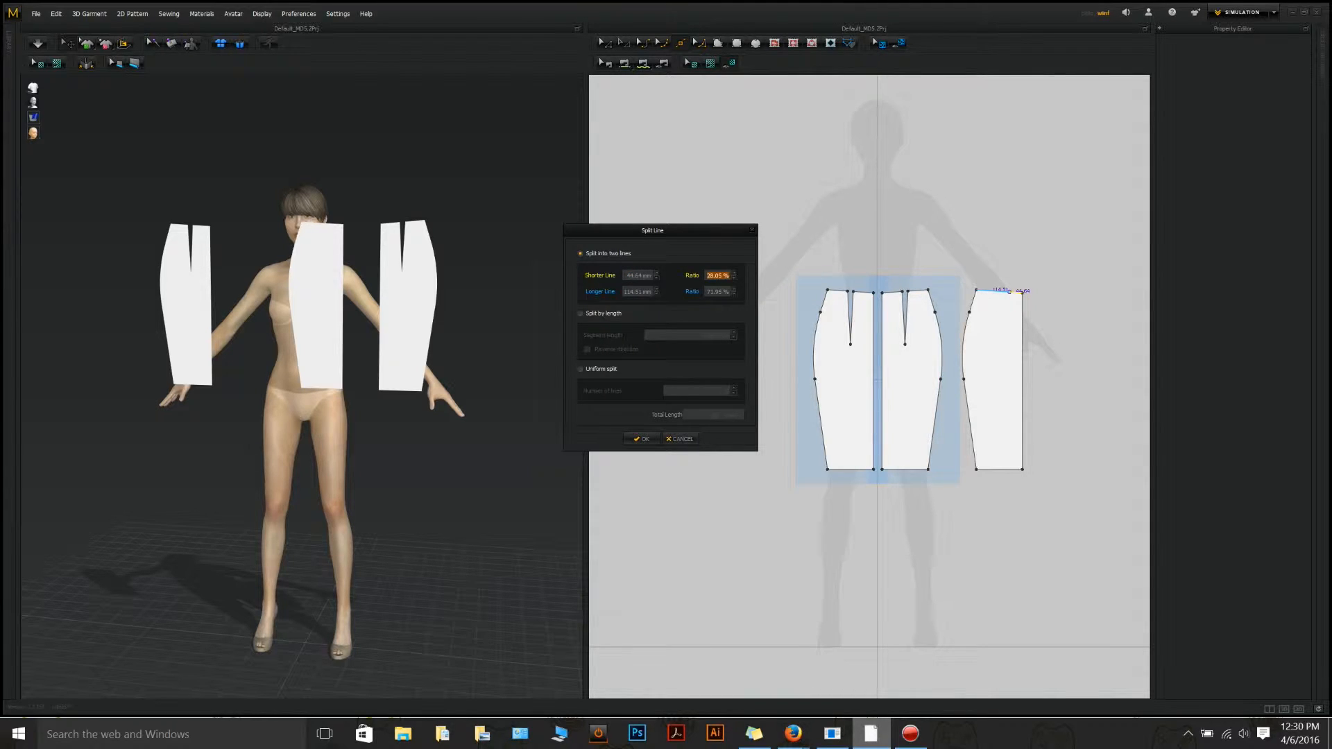
type("75")
type("75")
left_click(639, 439)
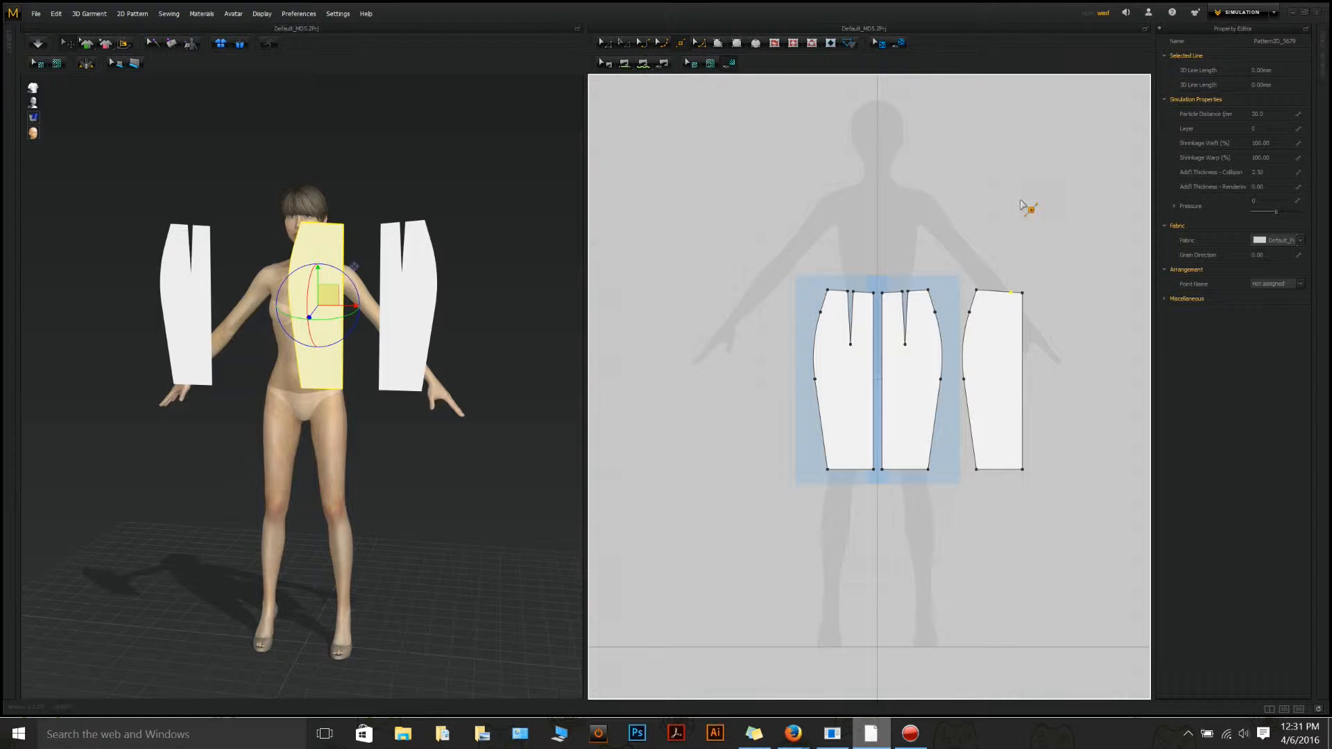
Add a point on each side of the new waist point and pull that point down towards hip level as a dart
right_click(1007, 292)
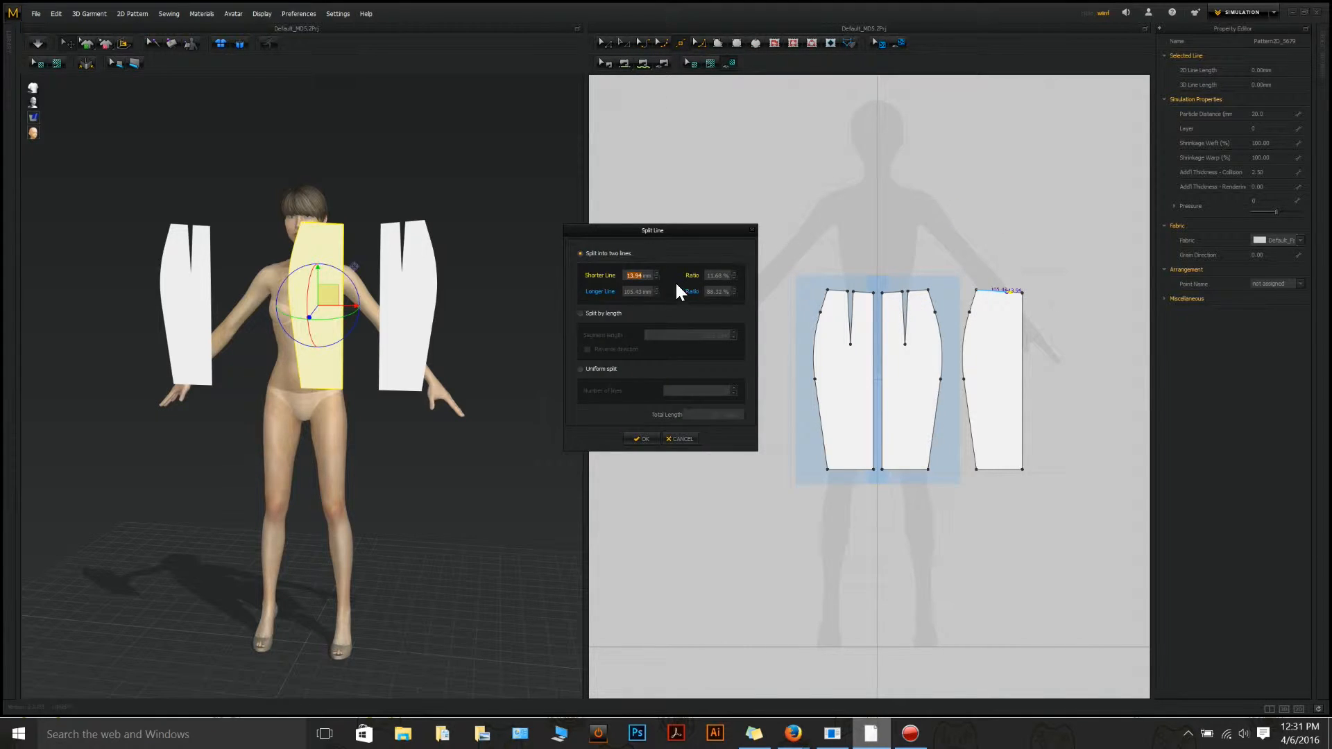
left_click(643, 438)
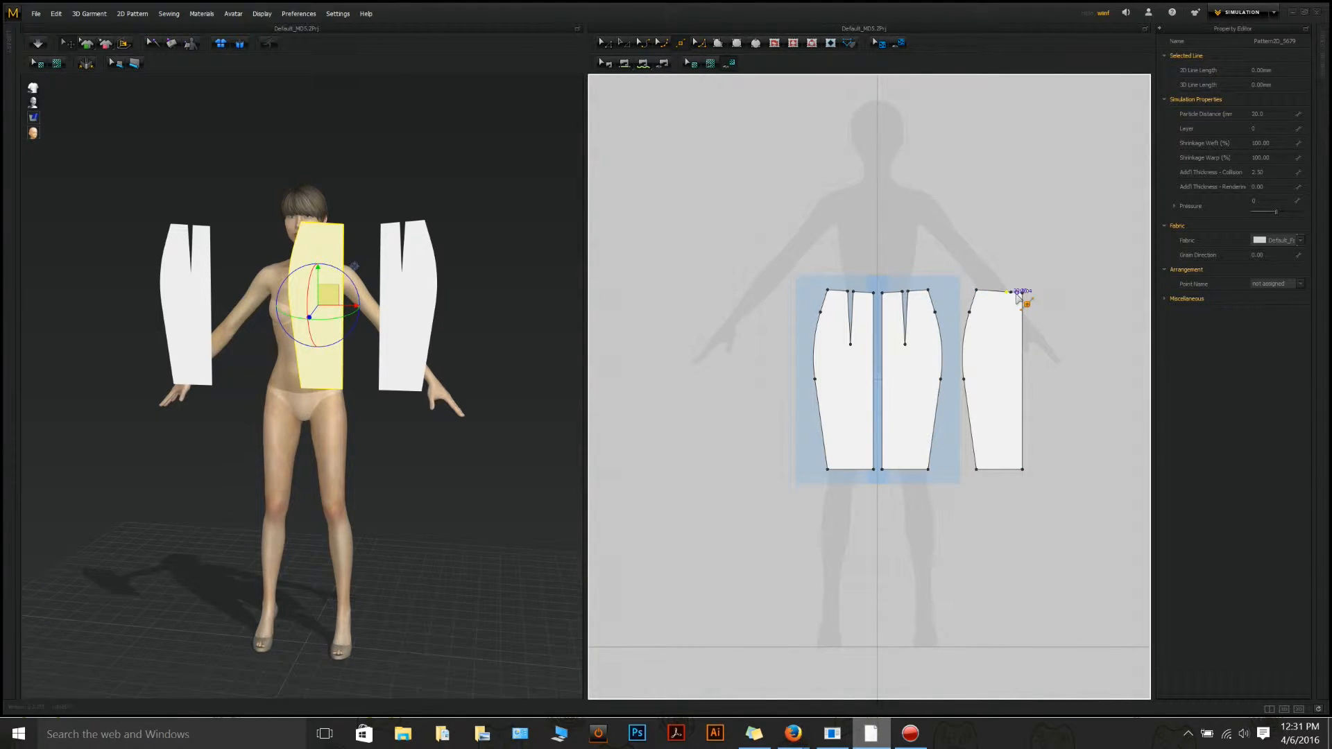
right_click(1016, 292)
left_click(639, 437)
left_click_drag(1010, 295, 1012, 342)
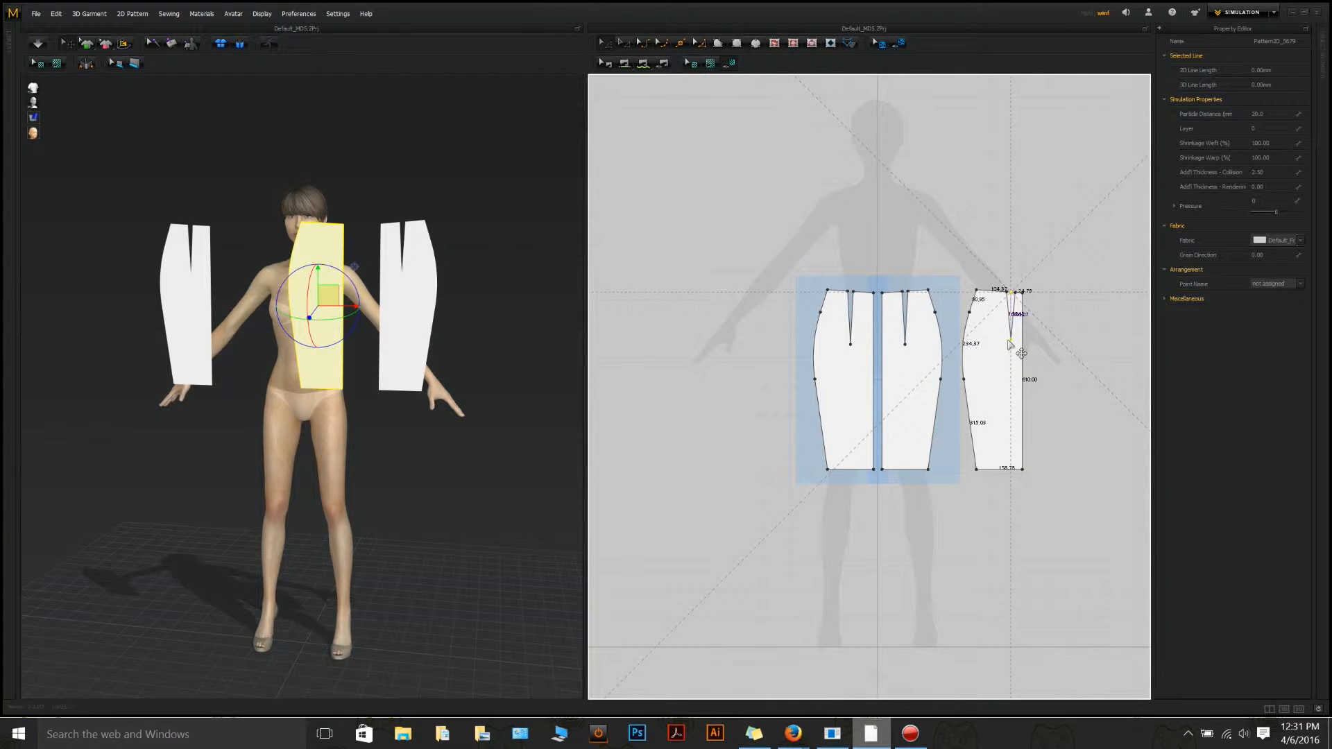
left_click_drag(1021, 353, 1019, 351)
left_click(995, 176)
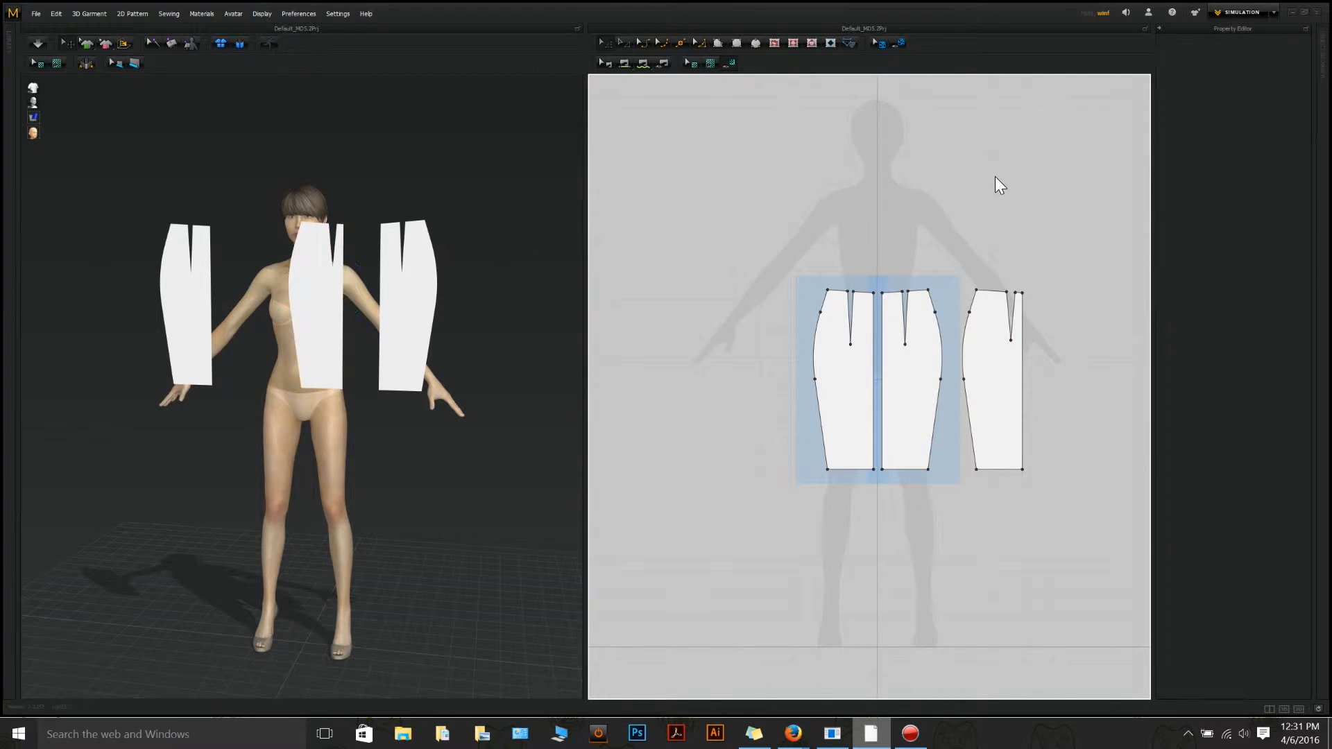
Copy the re-darted panel and paste its symmetric counterpart on the opposite side of the front pair
left_click(1001, 368)
right_click(998, 366)
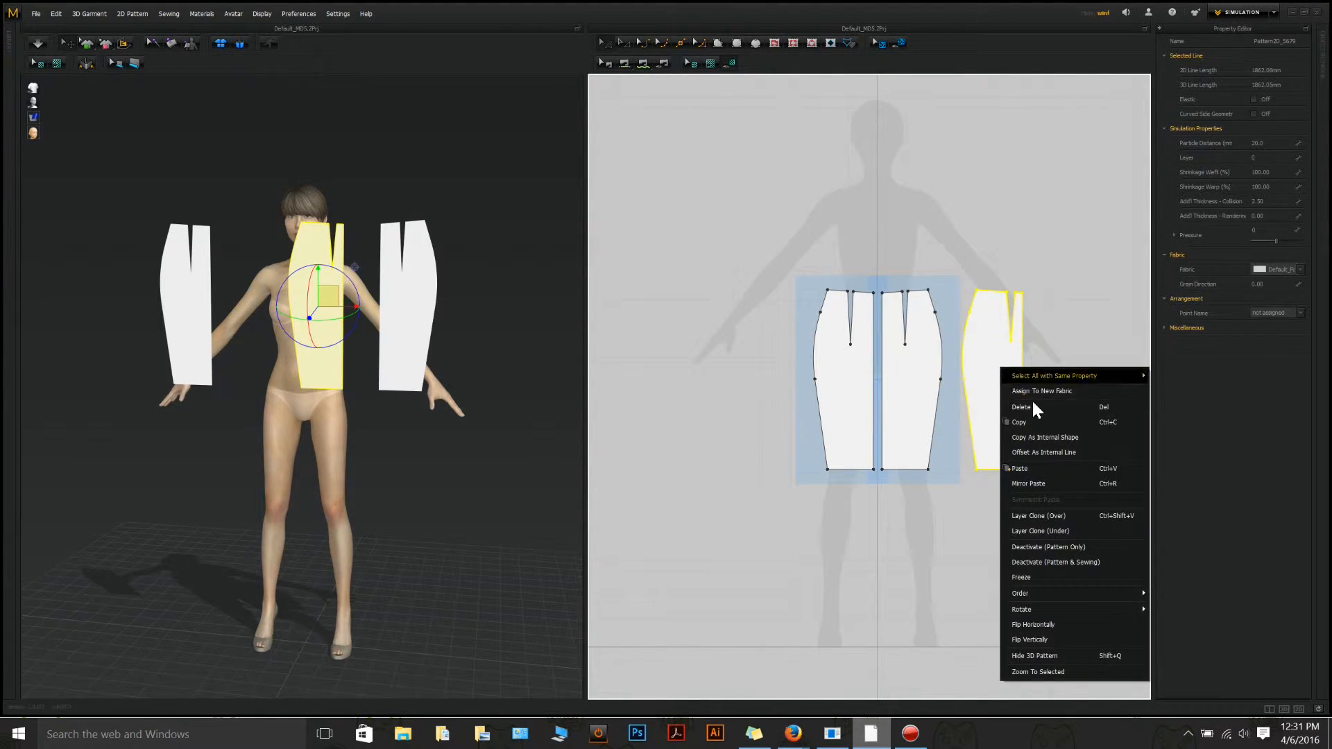
left_click(1035, 418)
right_click(778, 329)
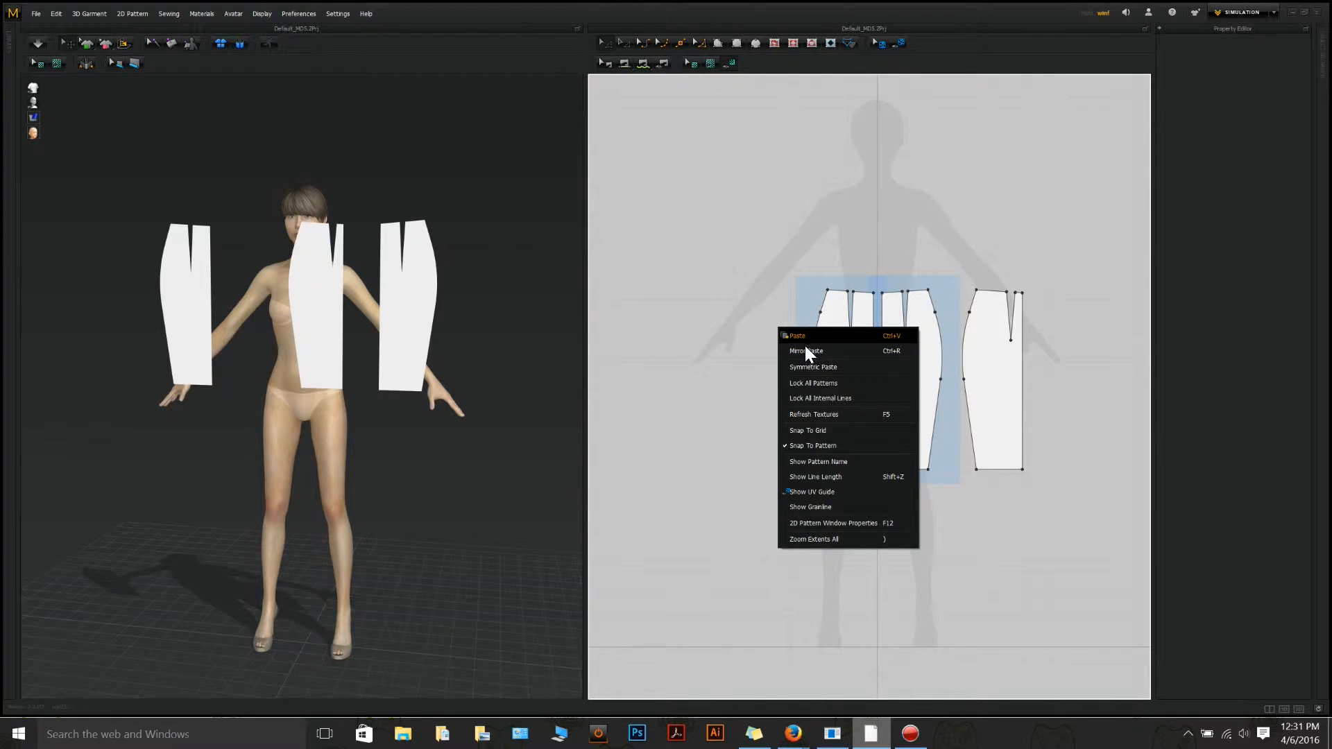
left_click(817, 367)
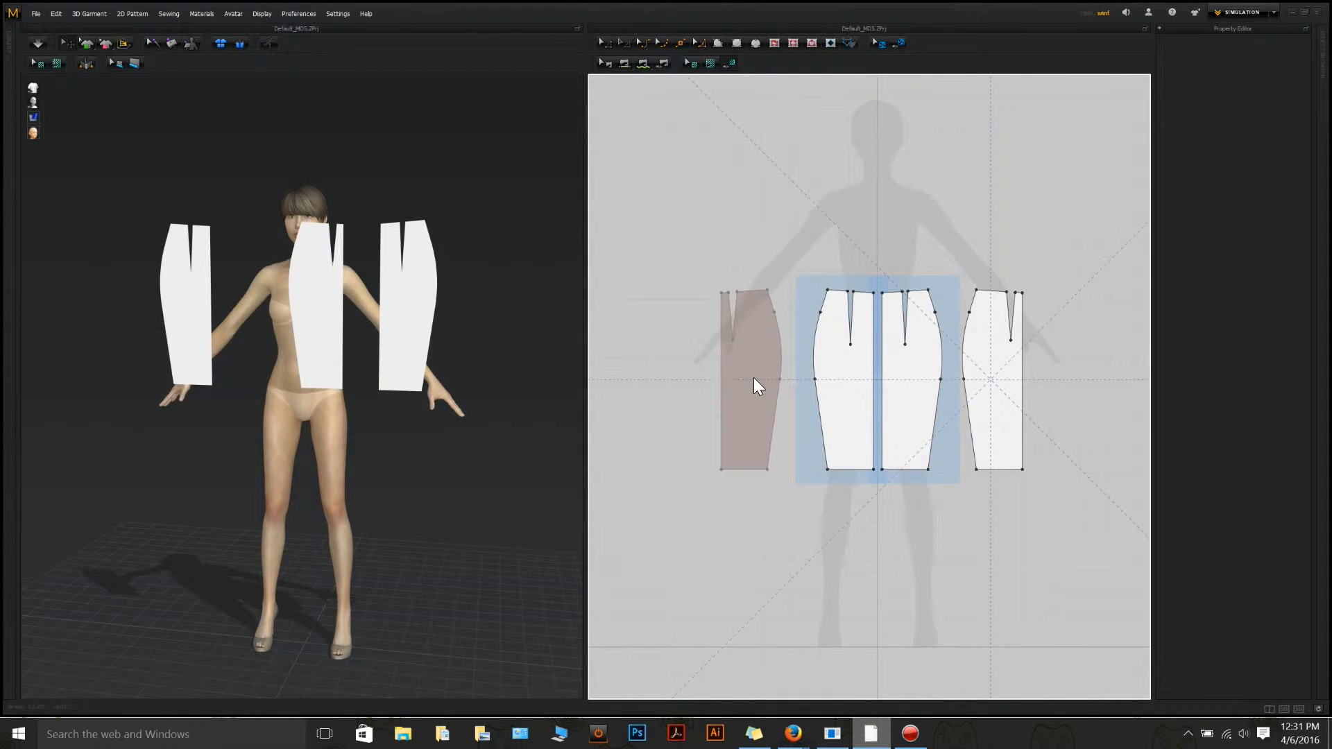
left_click(759, 376)
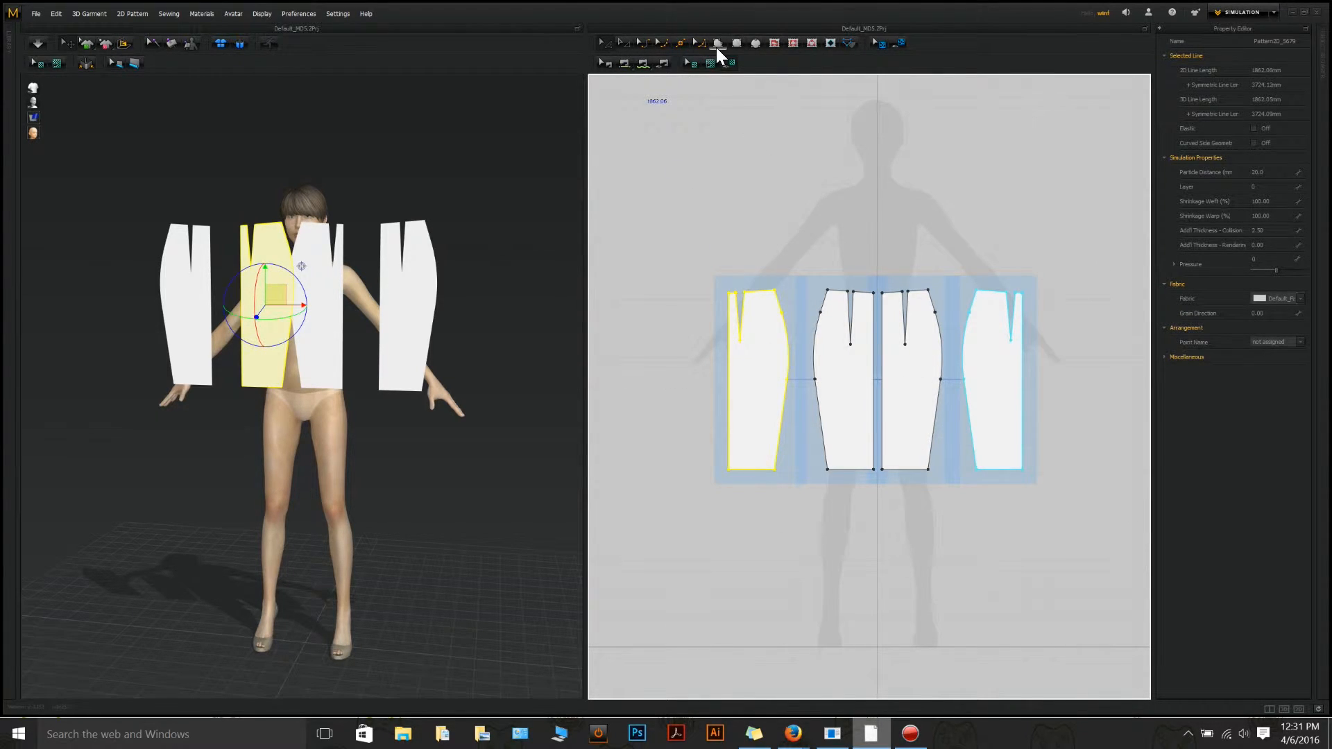
Move the two back panels behind the avatar in 3D and place the two front panels before its hips and thighs
left_click(236, 157)
right_click_drag(238, 155, 356, 224)
left_click(426, 339)
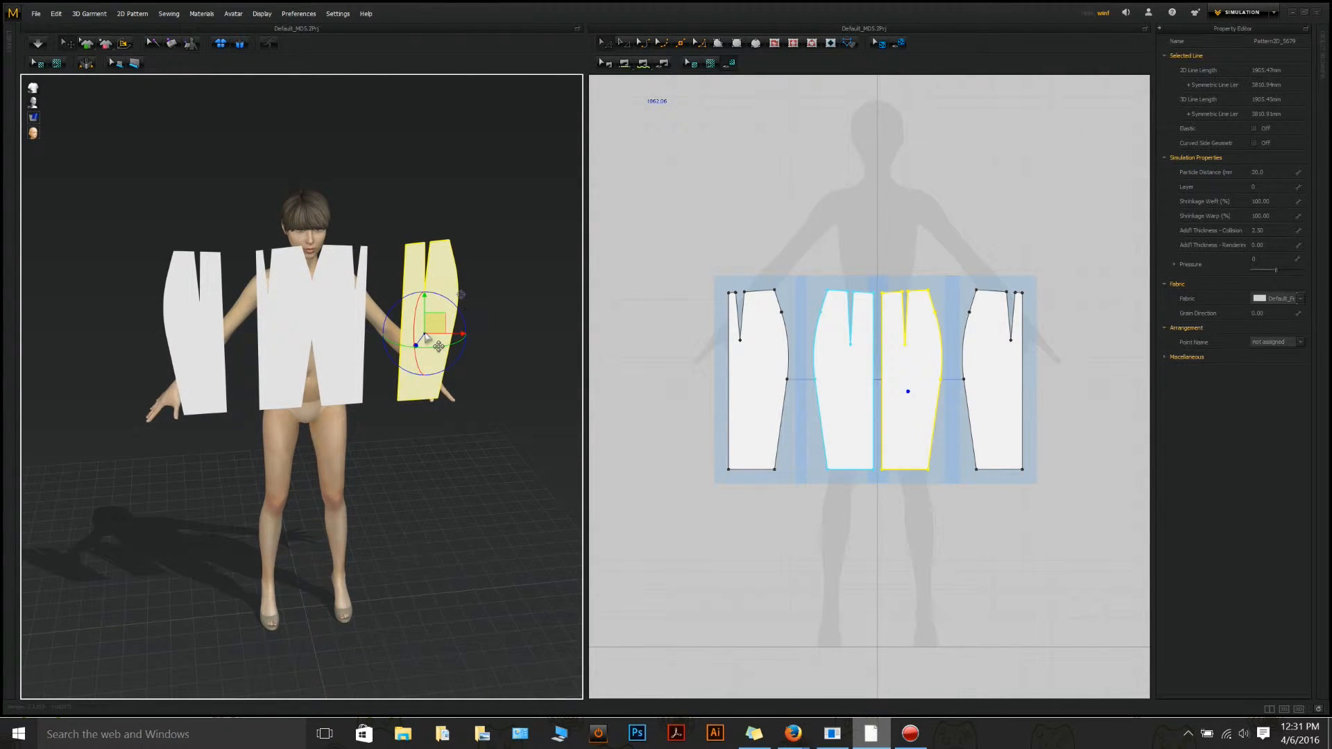
left_click(179, 319)
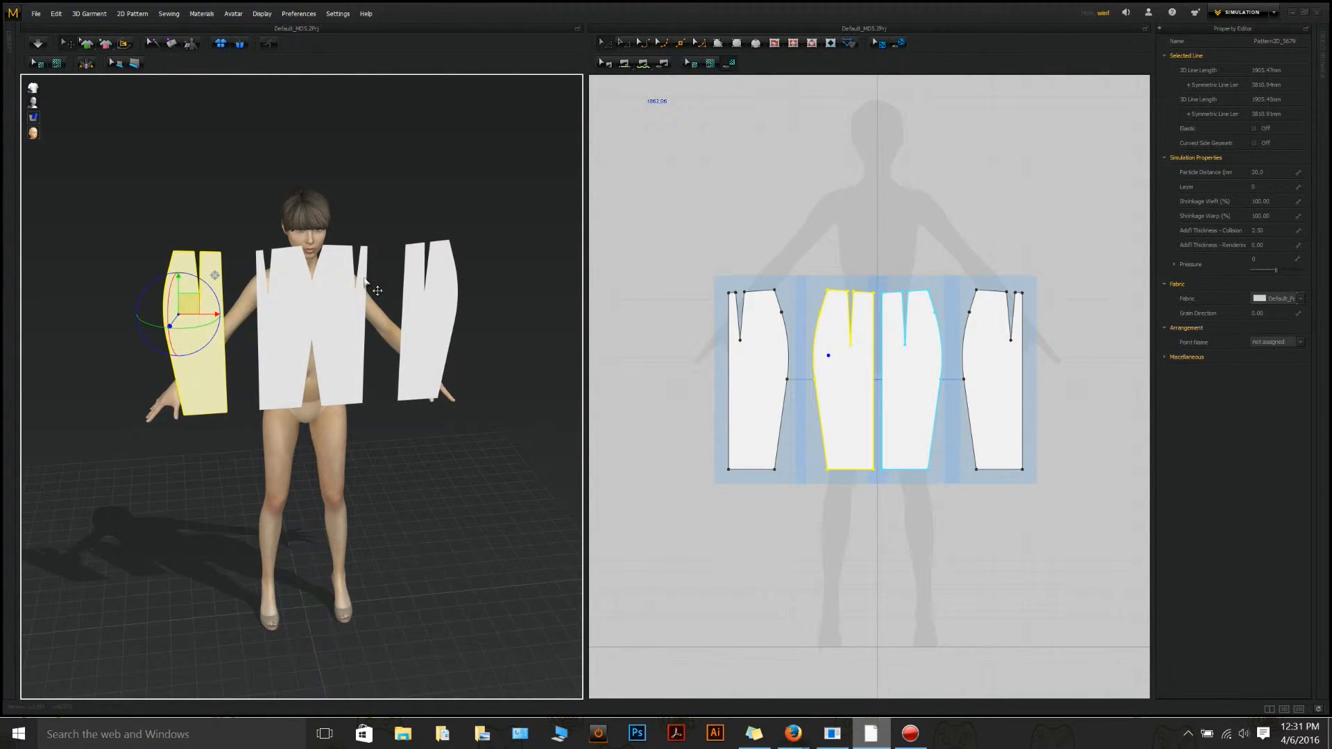
left_click(333, 308)
left_click(272, 317, "shift")
right_click_drag(476, 209, 499, 434)
left_click_drag(425, 347, 351, 430)
left_click_drag(211, 340, 255, 374)
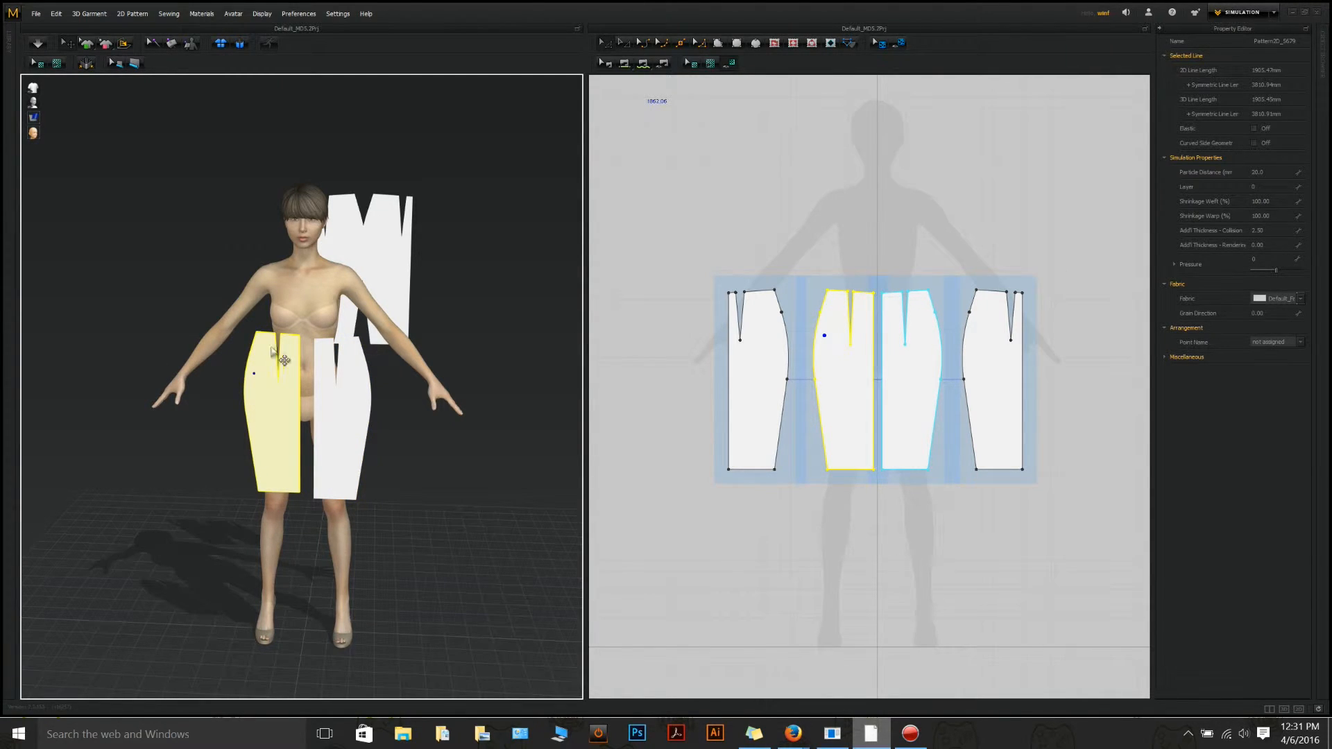
Show the avatar's arrangement points and lower the two front panels together slightly
left_click(82, 84)
mouse_move(33, 90)
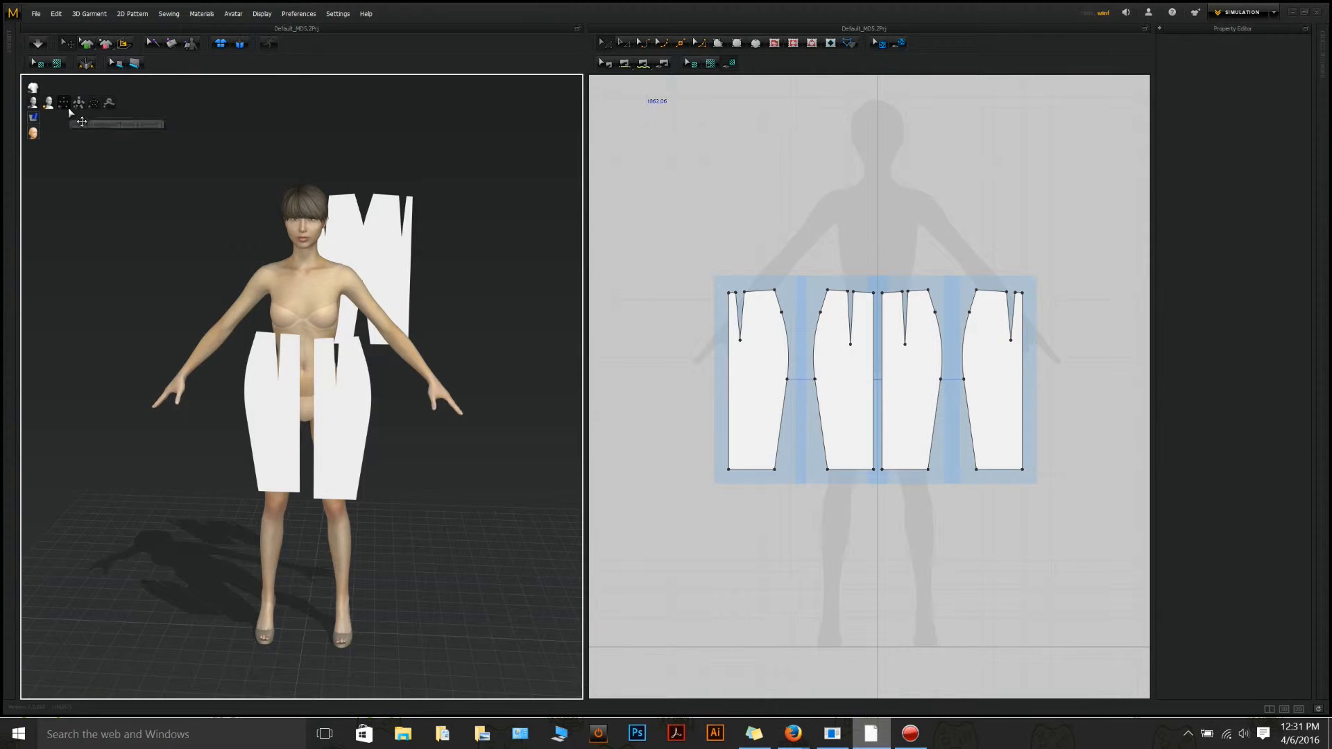
left_click(64, 108)
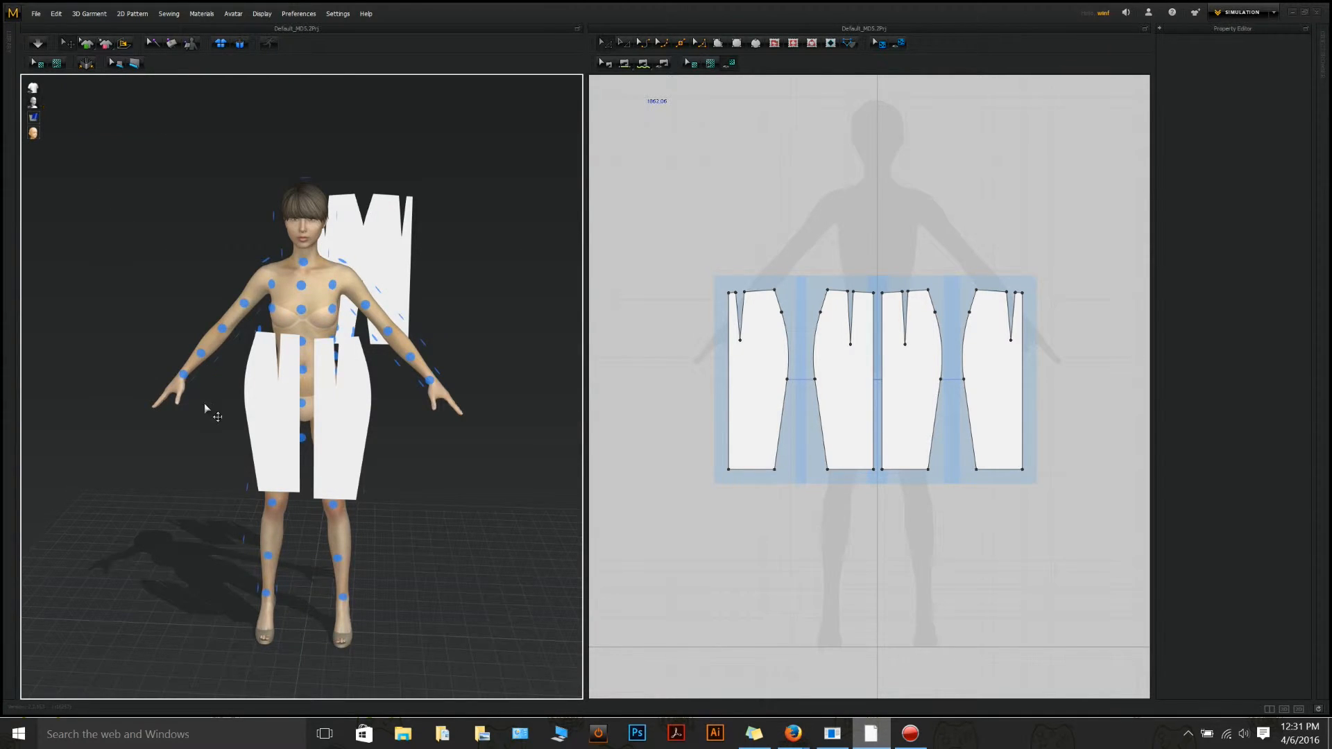
right_click_drag(203, 405, 271, 383)
left_click(329, 394)
left_click(387, 396, "shift")
right_click_drag(455, 312, 319, 325)
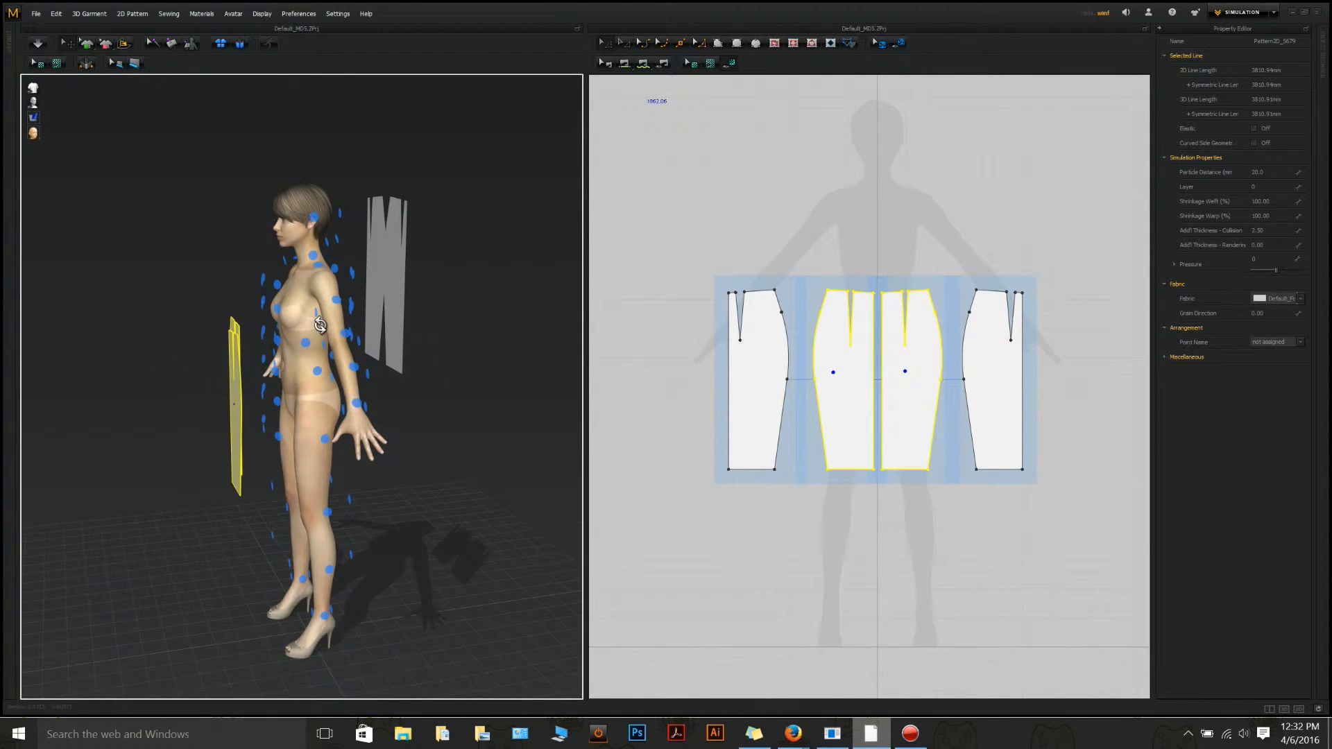
left_click_drag(235, 384, 240, 410)
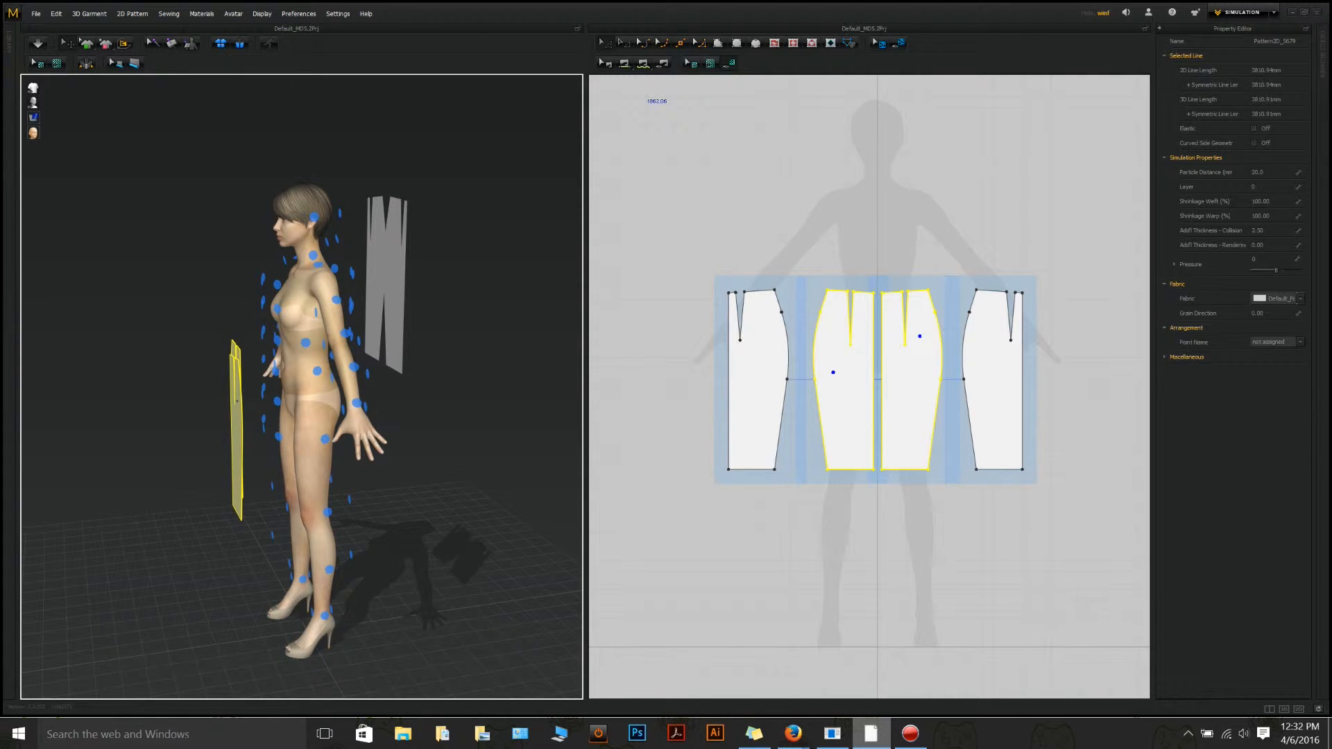
left_click(212, 398)
Try to arrange both front panels together on one lower-body front arrangement point
right_click_drag(182, 365, 327, 368)
left_click(344, 399)
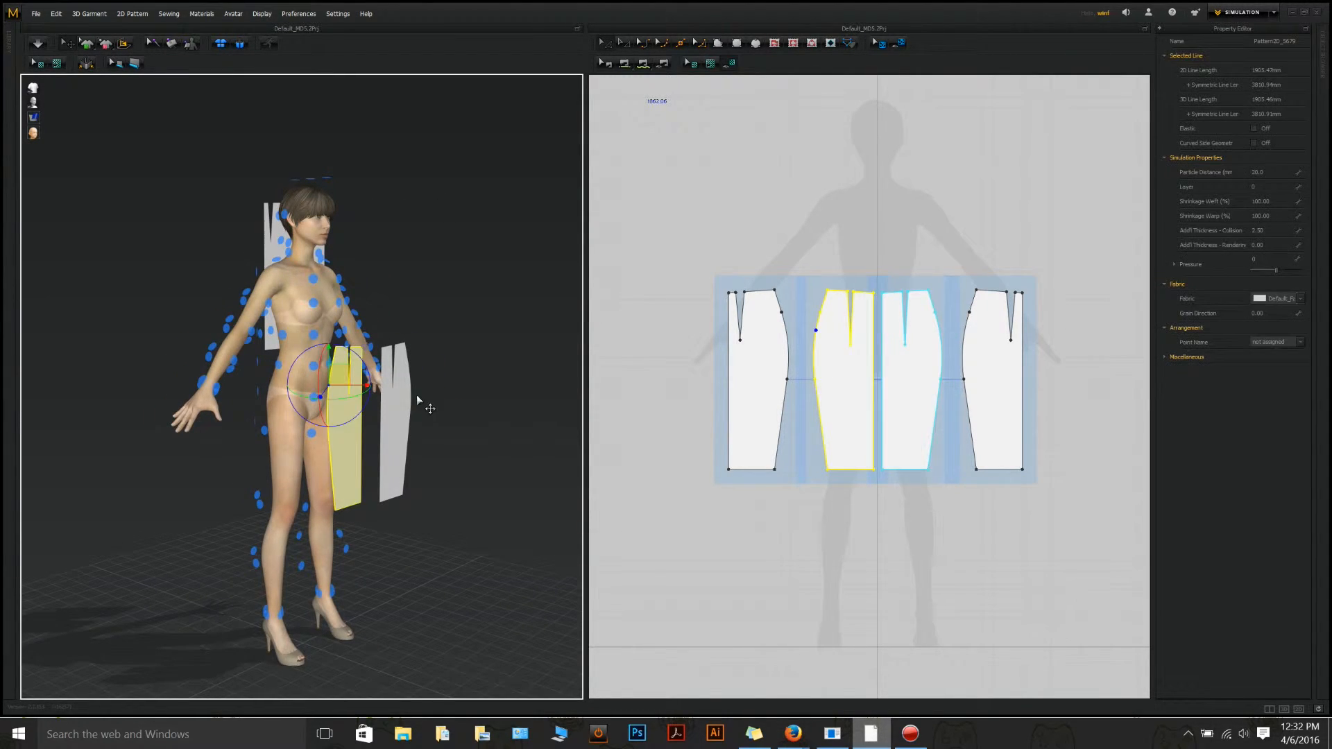
left_click(406, 399, "shift")
left_click(309, 430)
right_click_drag(460, 455, 347, 452)
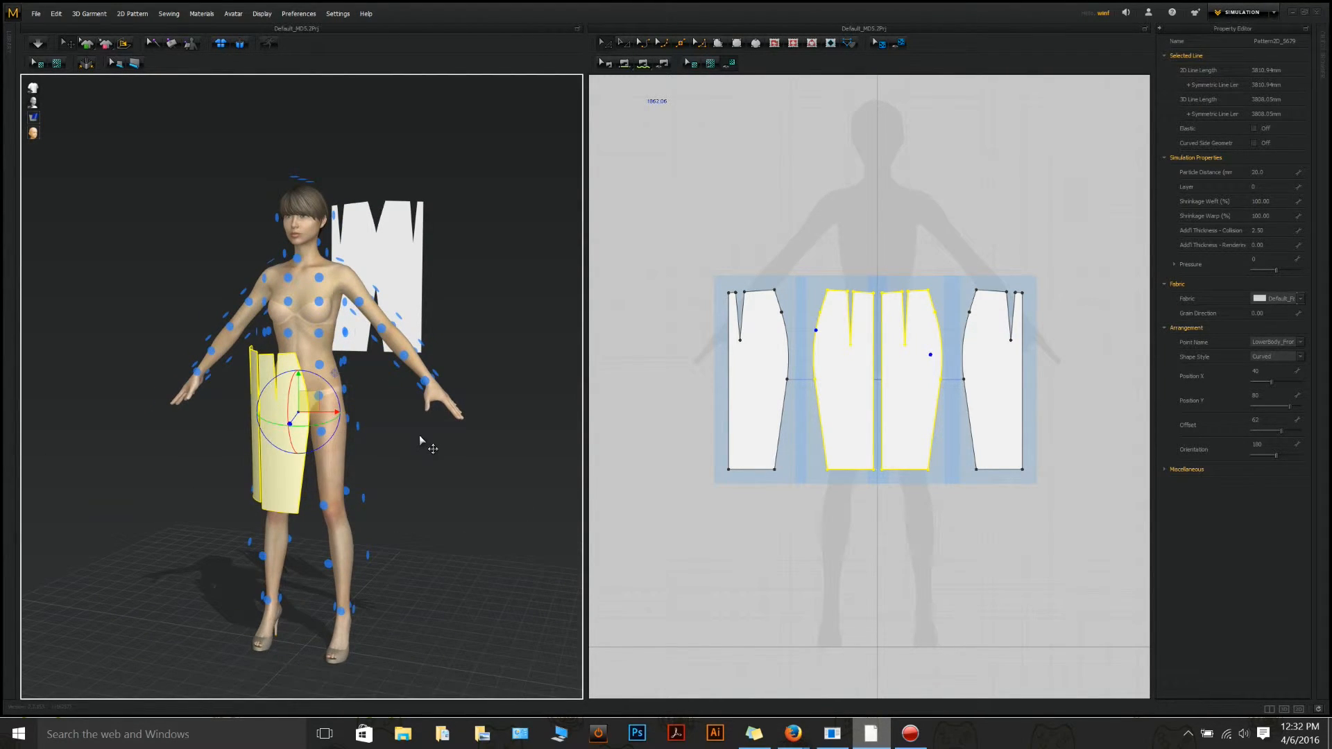
key("ctrl+z")
Arrange the front panel for the avatar's right side alone on its lower-body front arrangement point
left_click_drag(244, 549, 350, 435)
right_click_drag(410, 454, 520, 487)
left_click(361, 418)
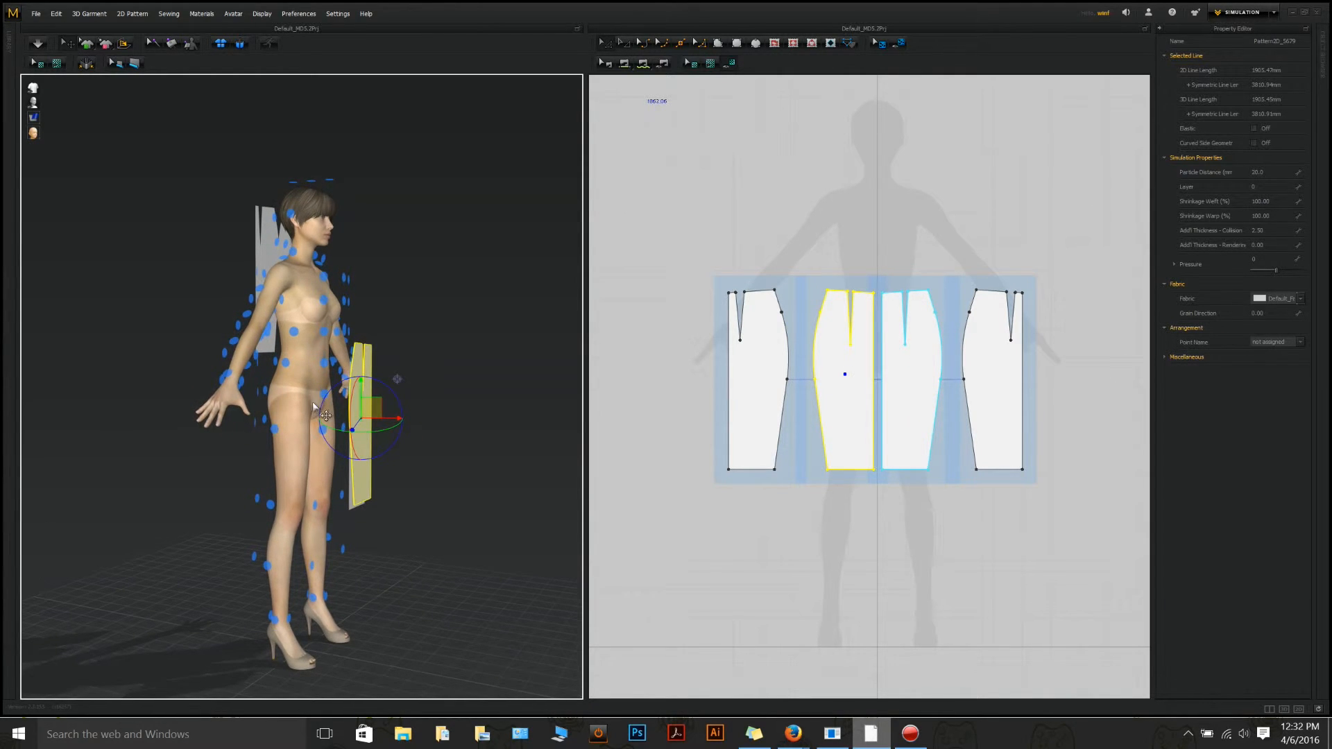
right_click_drag(323, 435, 435, 415)
left_click(374, 394)
left_click(348, 421)
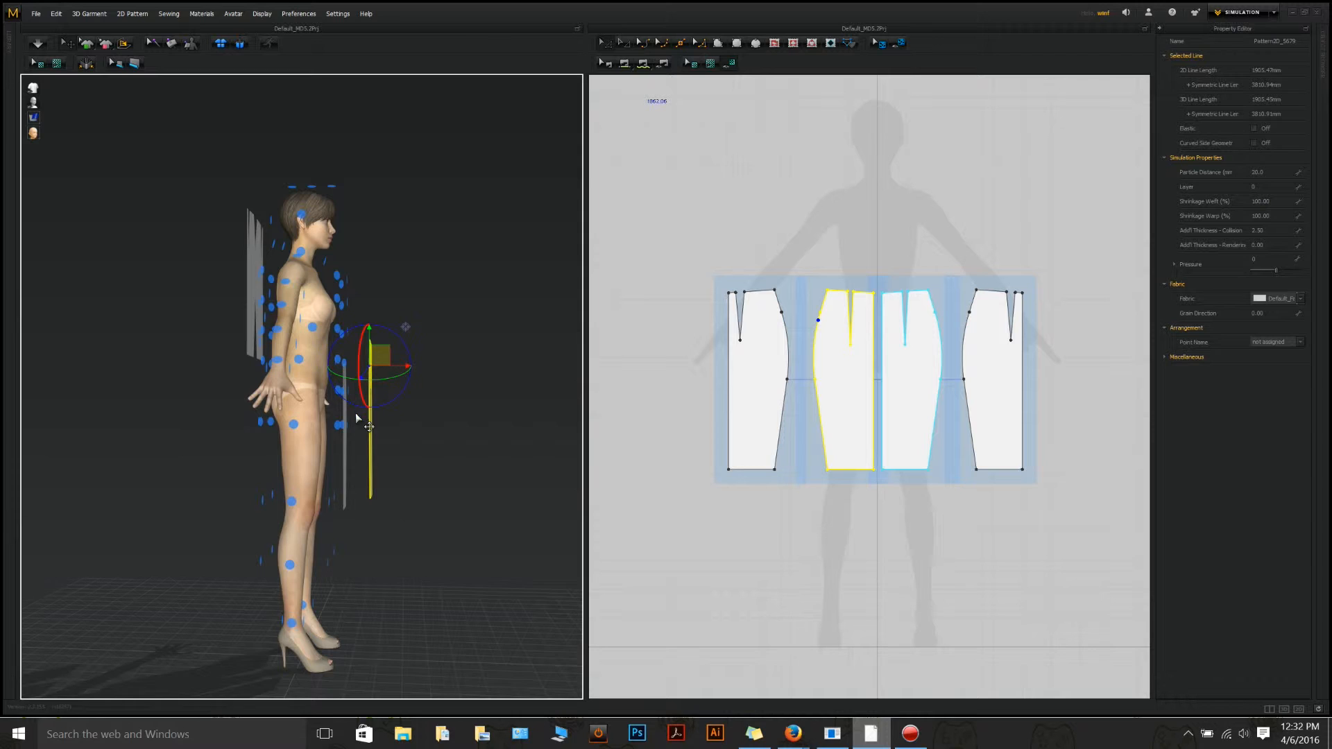
left_click(334, 431)
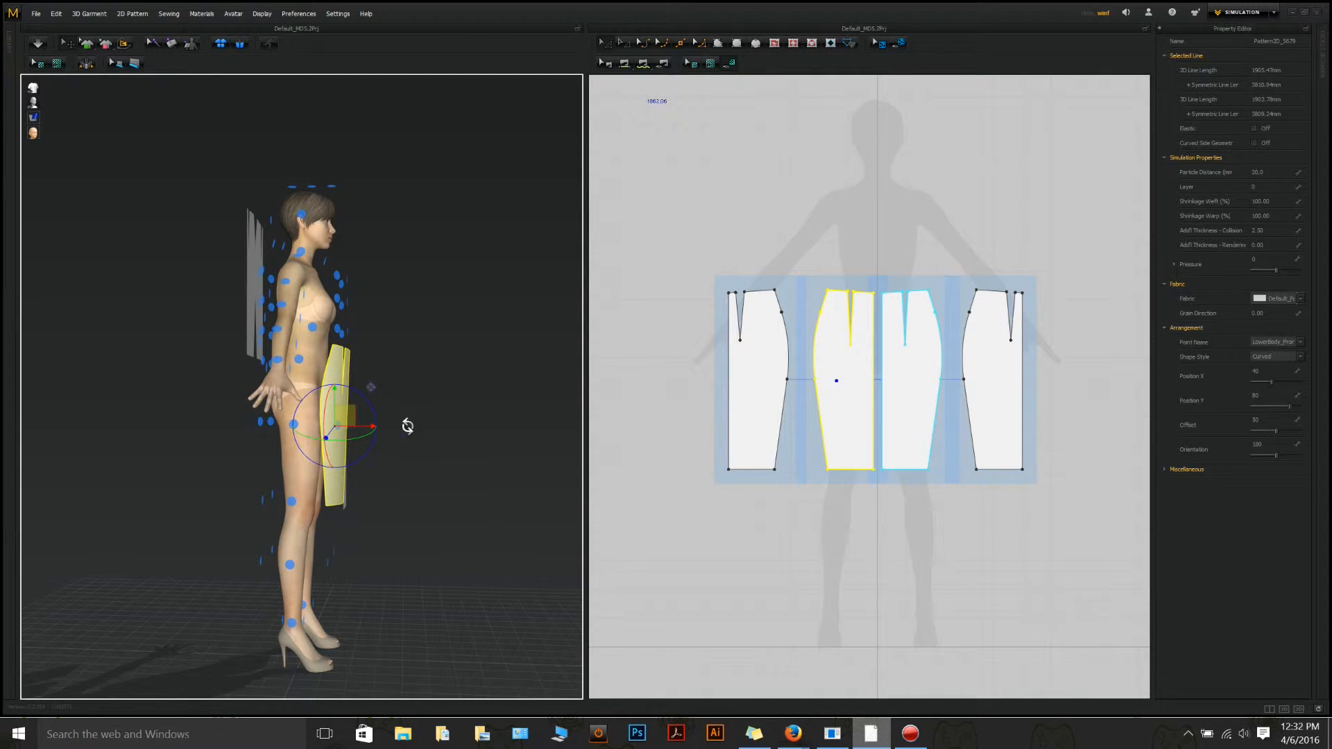
Arrange the other front panel and both back panels on their matching lower-body arrangement points
key("2")
left_click_drag(359, 417, 417, 408)
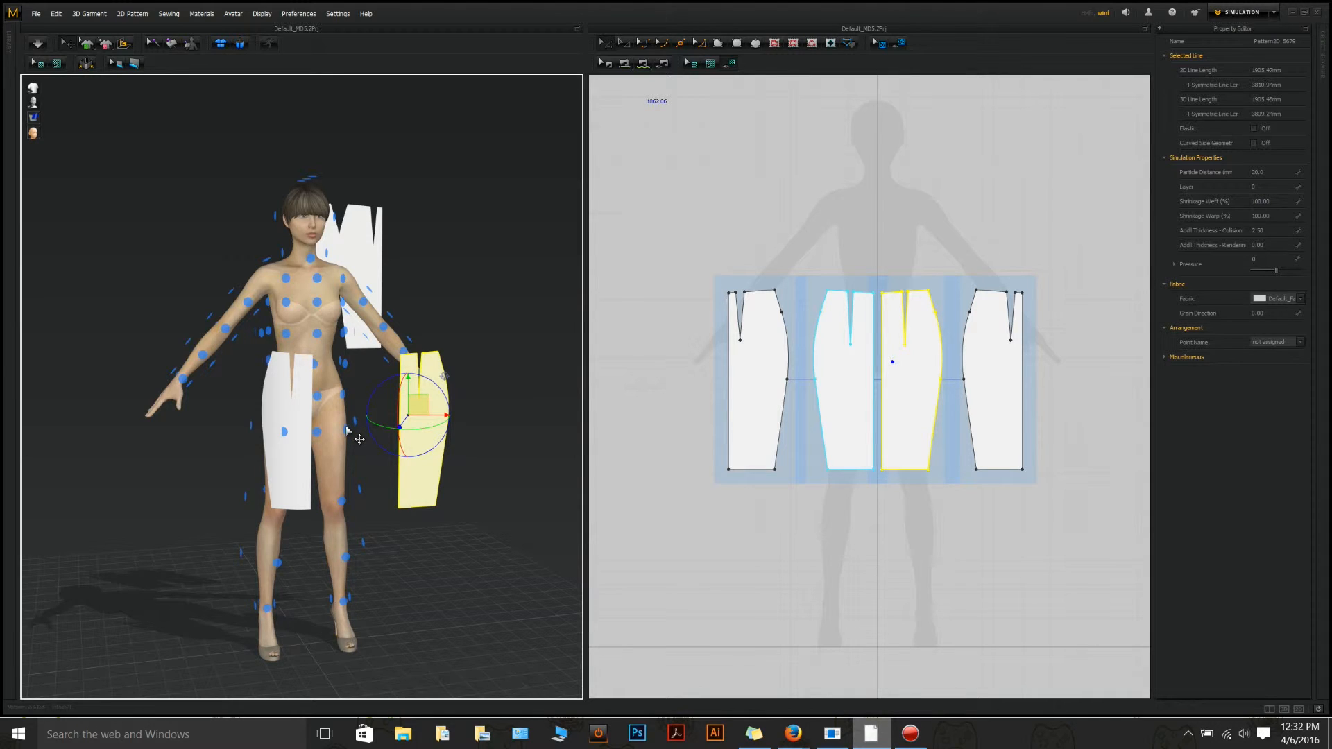
left_click(347, 429)
right_click_drag(493, 413, 438, 410)
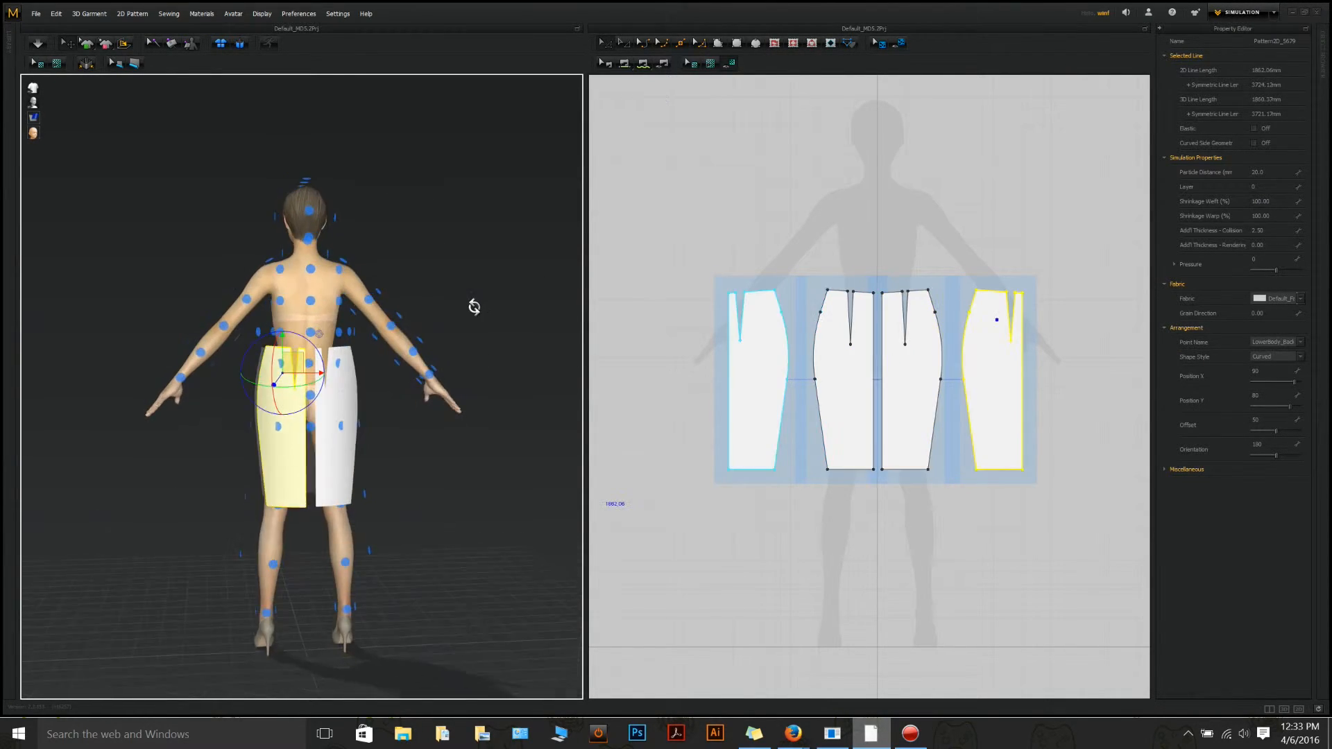
right_click_drag(474, 307, 396, 270)
left_click(397, 271)
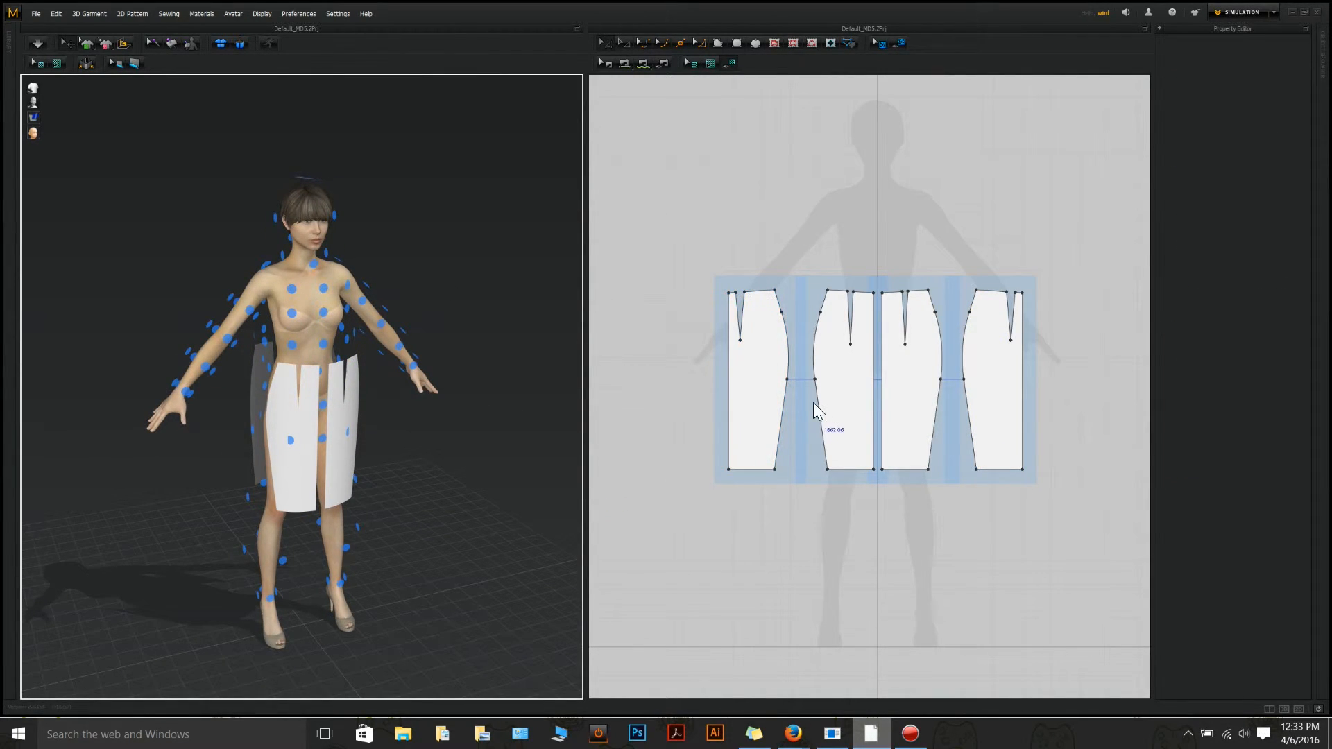
Segment-sew the front and back panels together along the avatar's right side seam, joining the waist, hip and lower segments
left_click(601, 64)
left_click(623, 65)
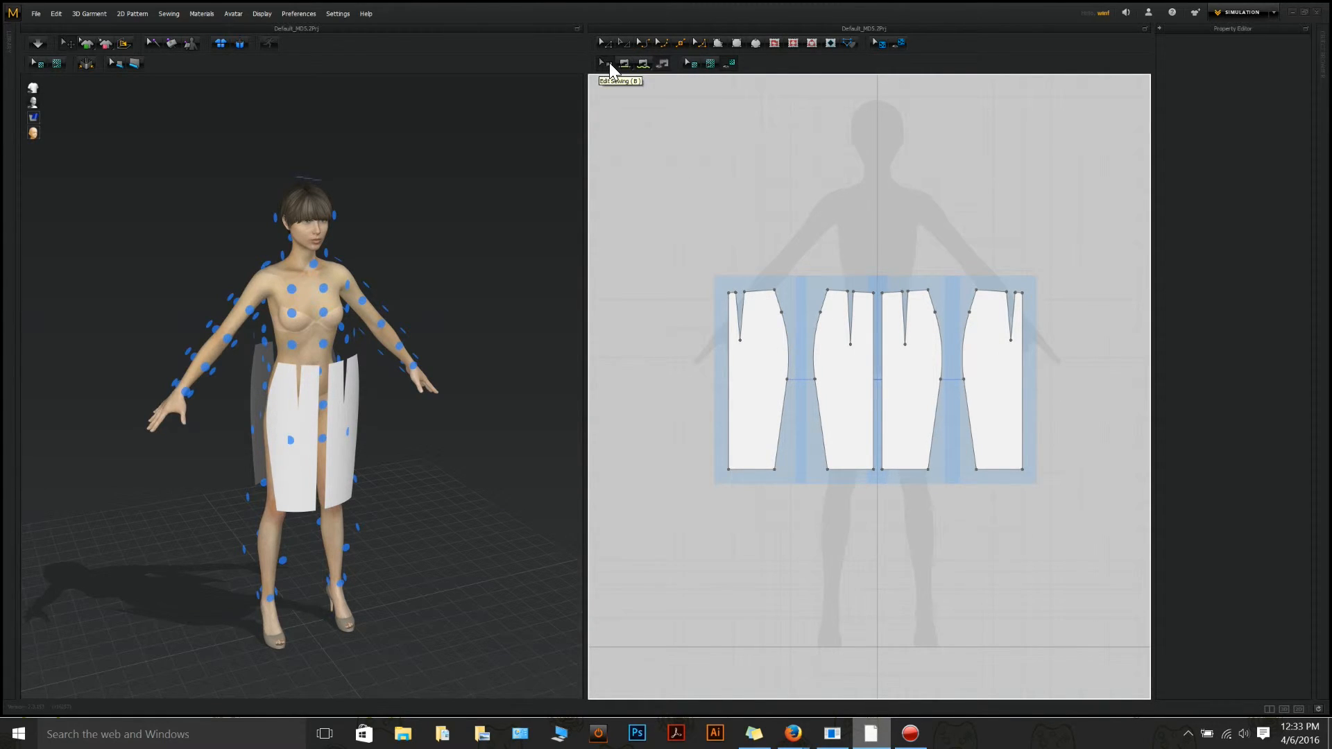
left_click(624, 64)
left_click(831, 303)
left_click(779, 302)
left_click(817, 346)
left_click(786, 347)
left_click(799, 422)
left_click(783, 427)
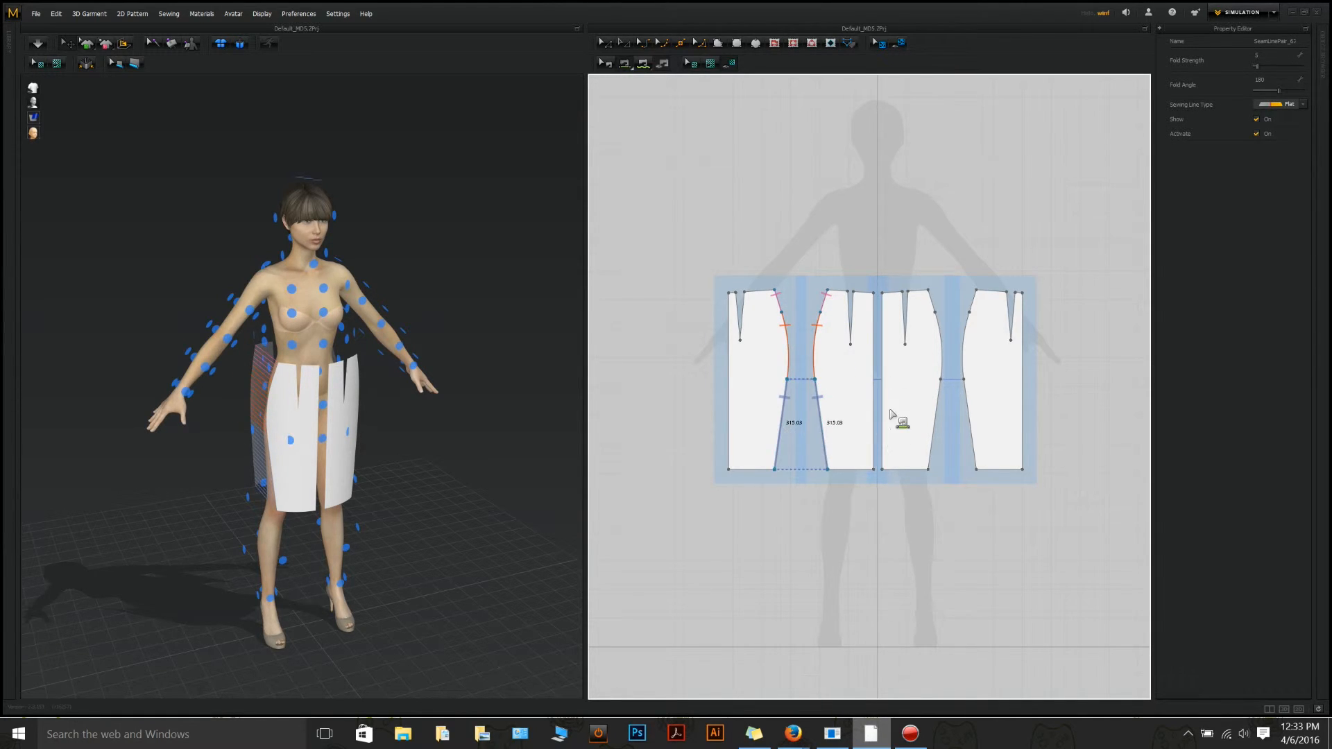
Sew the dart closed on each front panel and join the two front panels along the center front
left_click(851, 316)
left_click(902, 305)
left_click(908, 305)
Sew the other front and back panels together along the avatar's left side seam, matching the waist, hip and lower segments
left_click(932, 304)
left_click(966, 346)
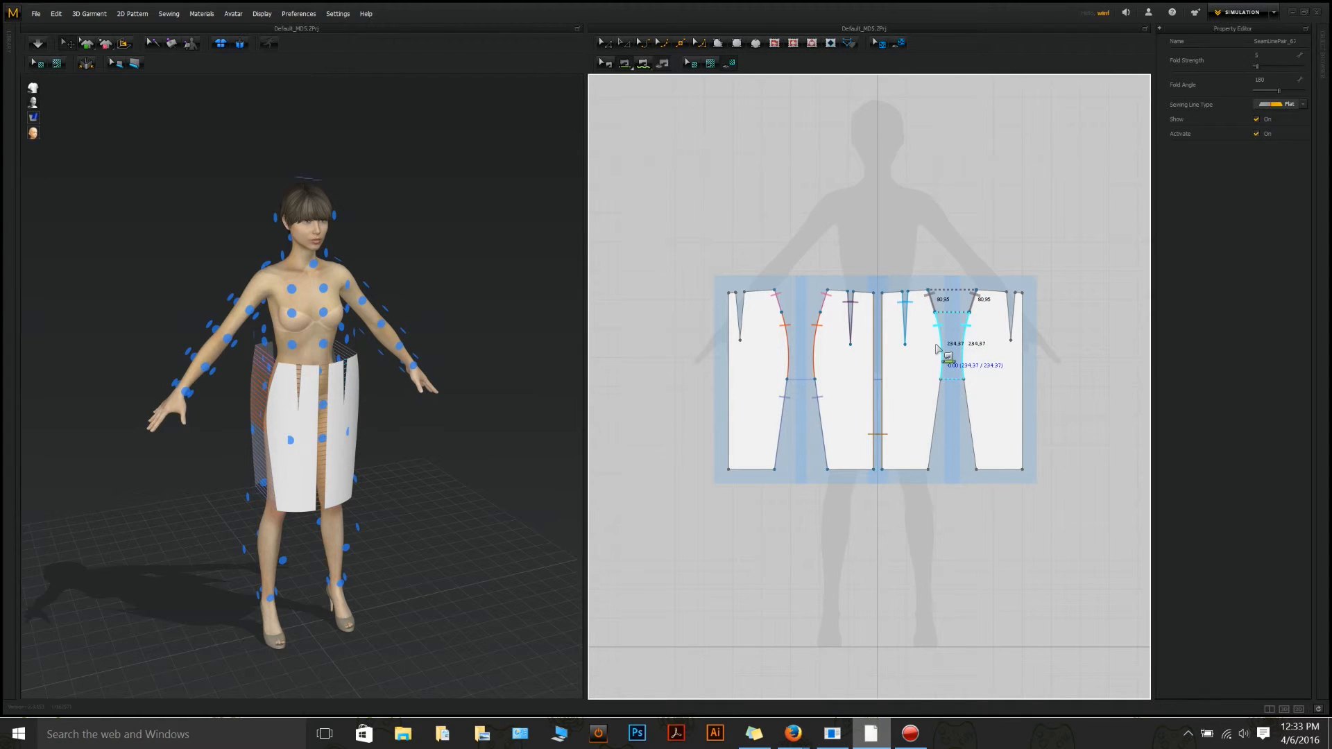
left_click(941, 433)
left_click(969, 427)
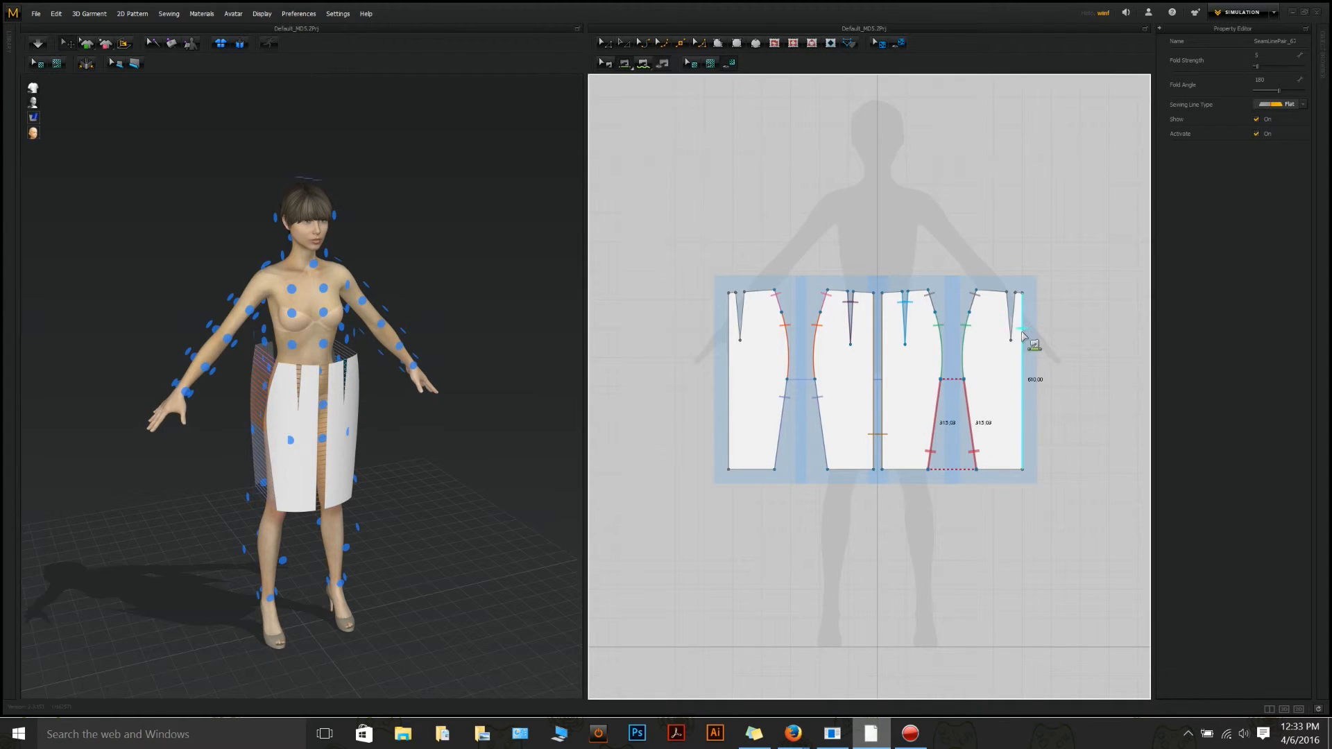
Sew the darts closed on both back panels and join their outer straight edges as the center back seam
left_click(1010, 317)
left_click(1015, 314)
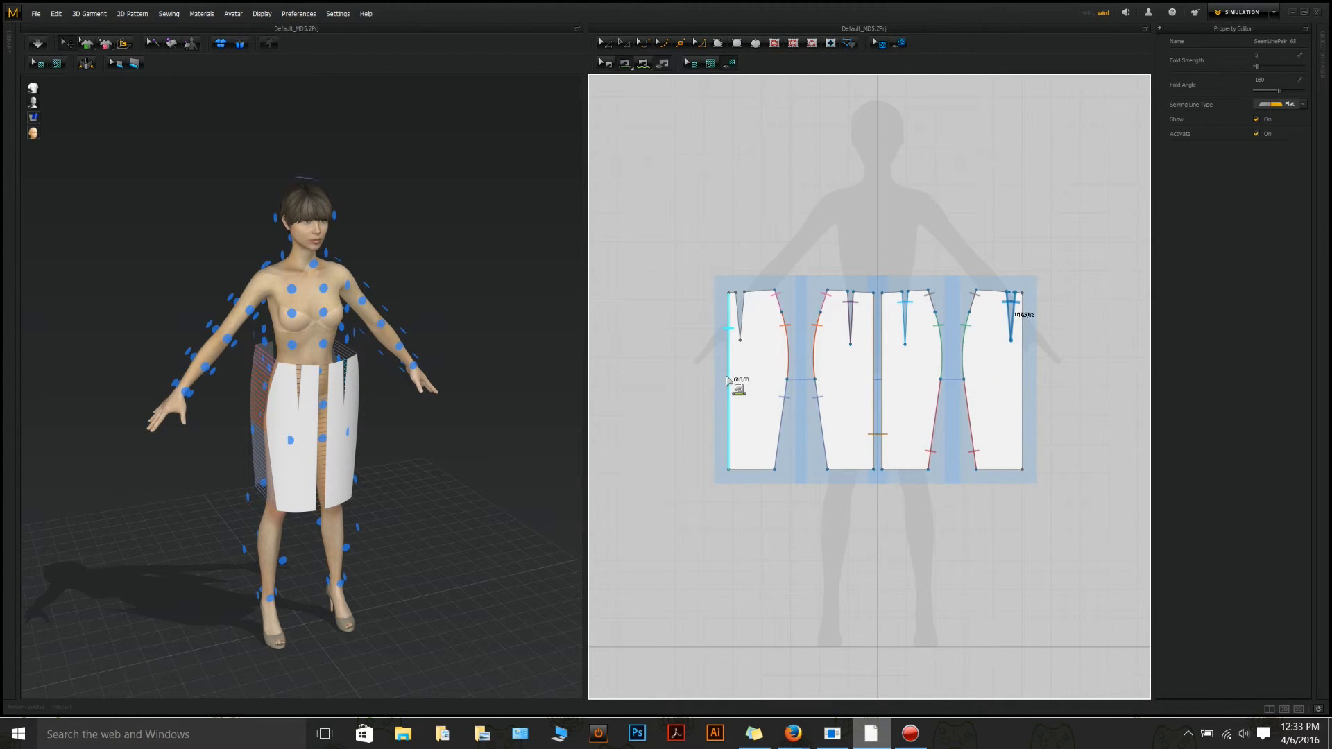
left_click(743, 309)
left_click(736, 313)
left_click(729, 402)
left_click(1020, 404)
Simulate the garment to pull the seams together and drape the sewn skirt on the avatar
right_click_drag(375, 496, 478, 398)
scroll(456, 475, "up", 3)
scroll(476, 404, "down", 3)
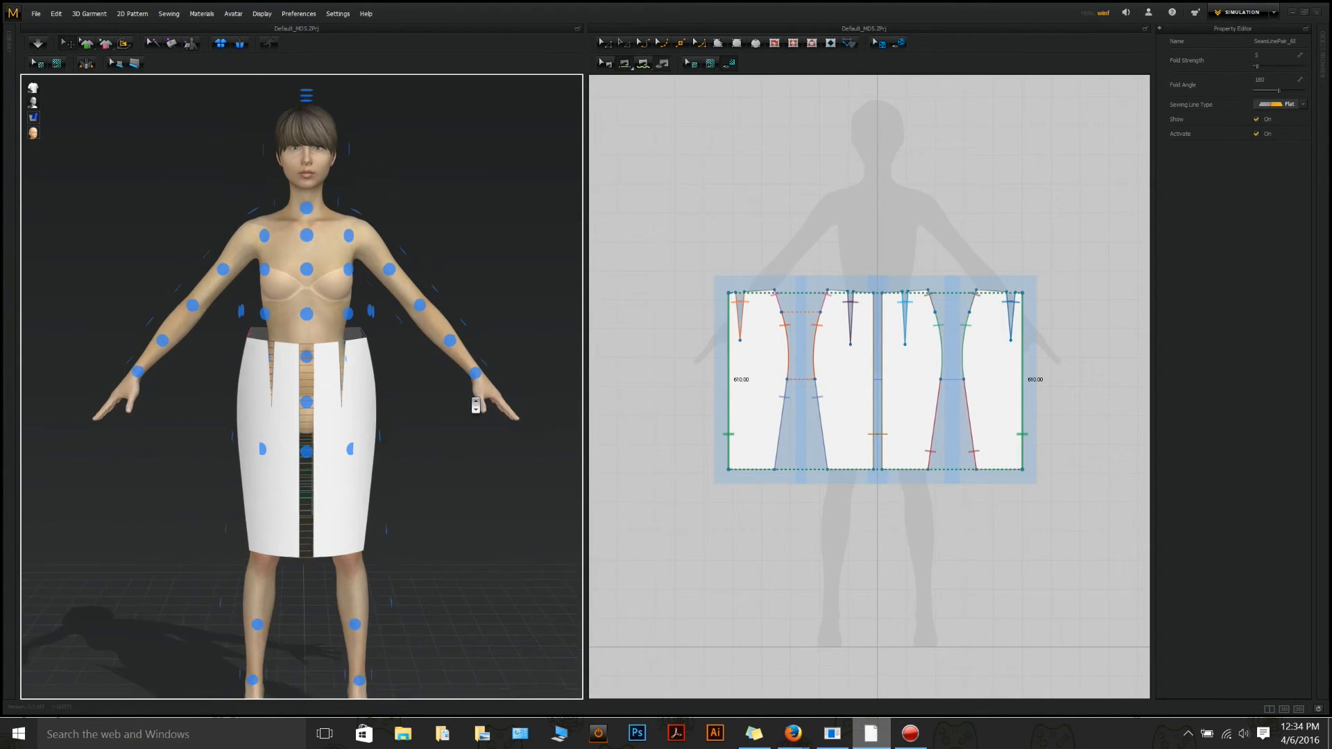
scroll(476, 405, "down", 2)
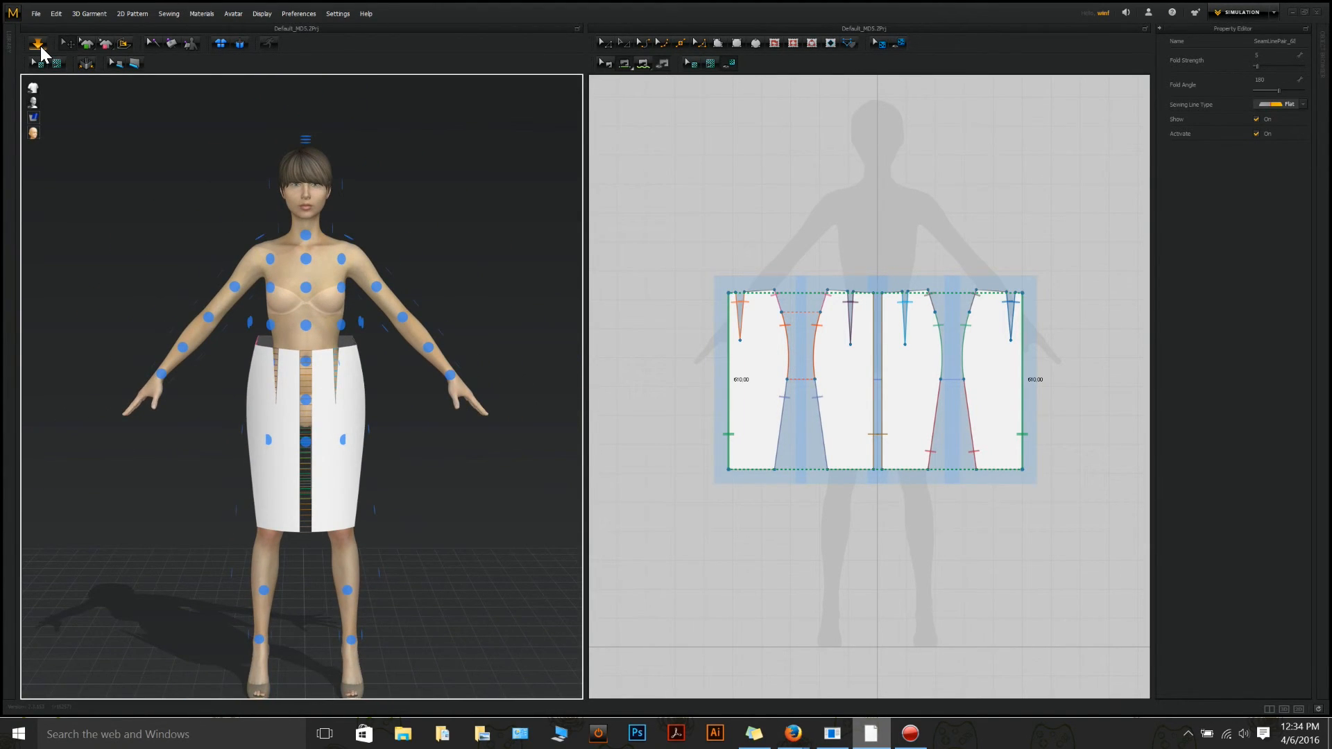
left_click(38, 44)
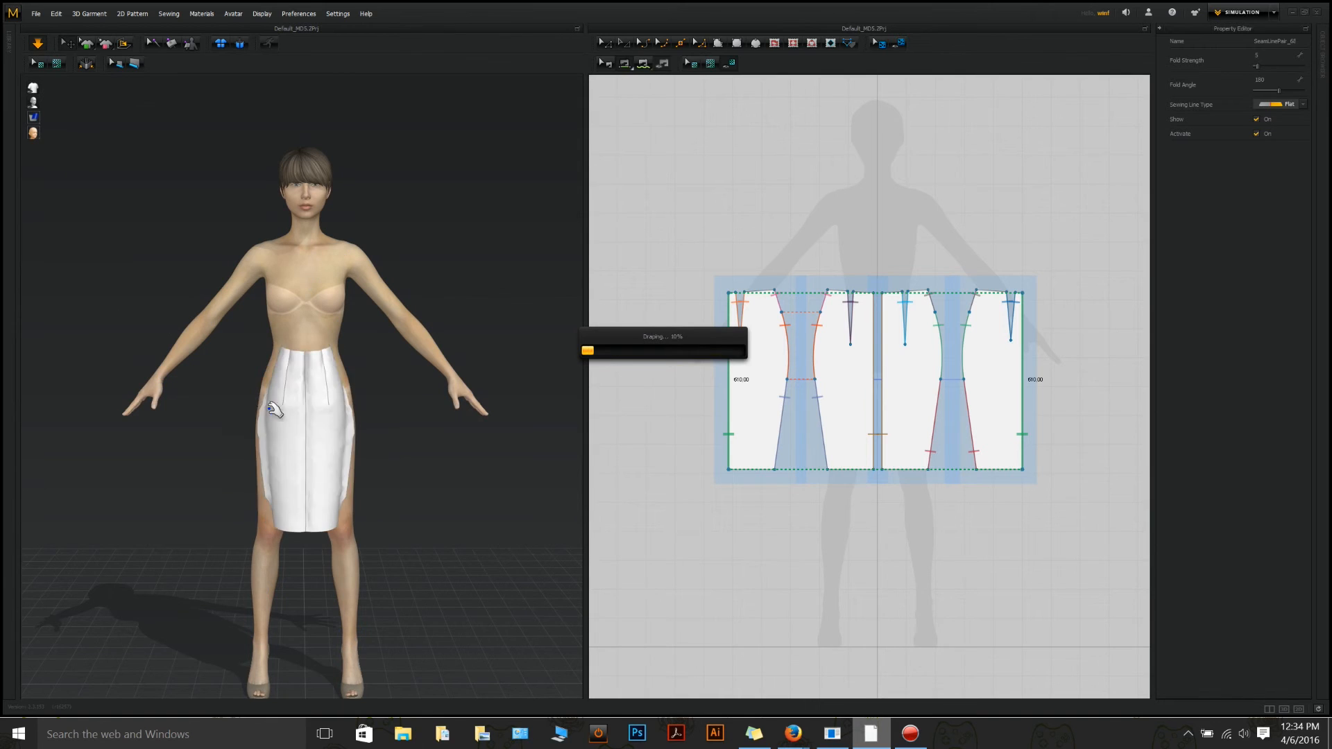
right_click_drag(505, 476, 365, 422)
scroll(399, 421, "up", 5)
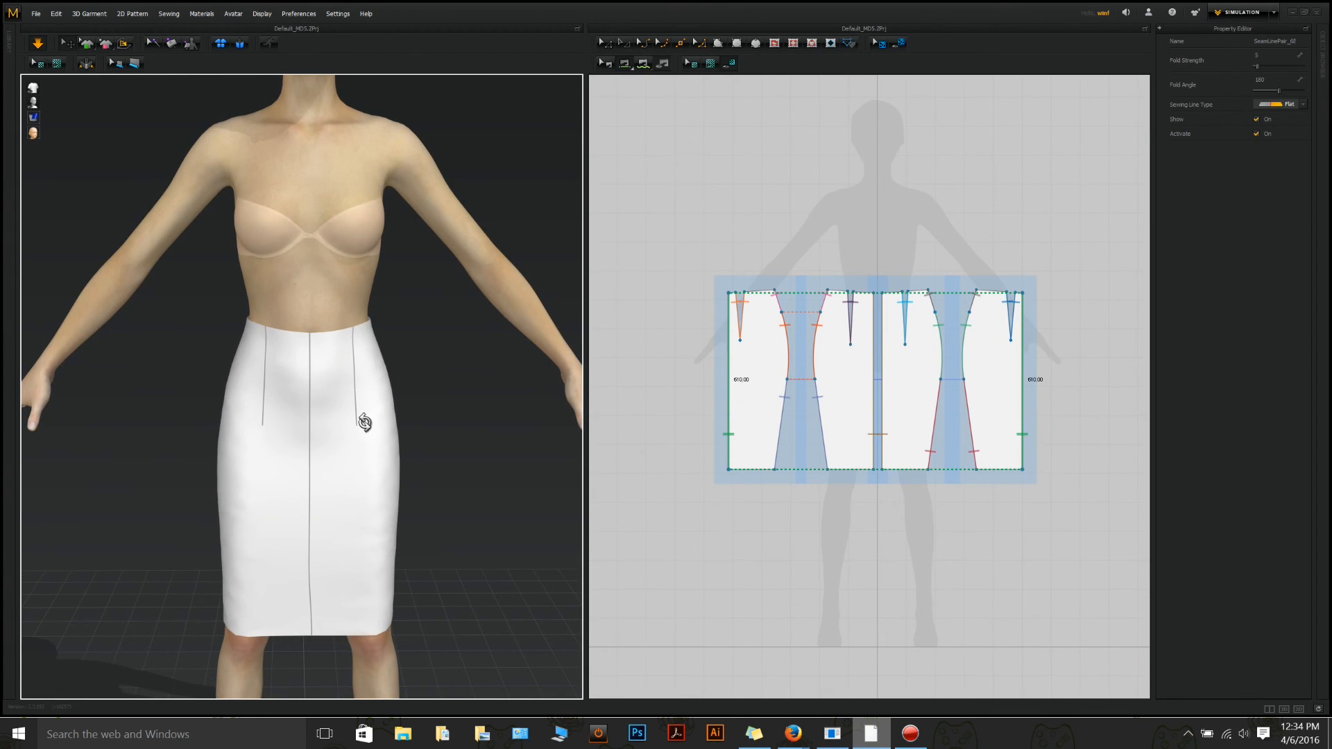